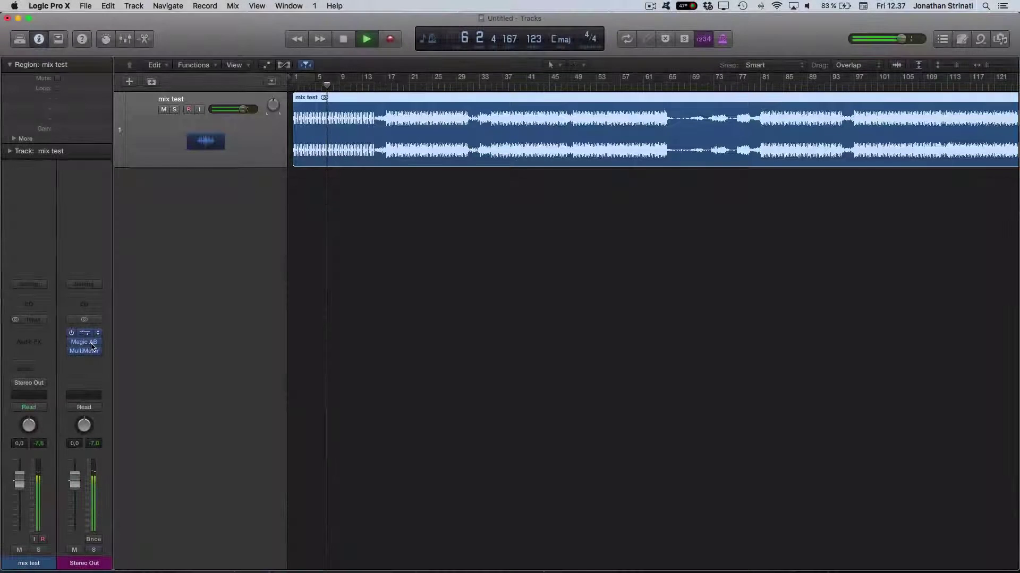
Inspect the Equalizer, Dynamics, Exciter, Imager and Maximizer modules of iZotope Ozone 7 on the Stereo Out channel, and close the plug-in
{"action": "left_click", "coordinate": [85, 333]}
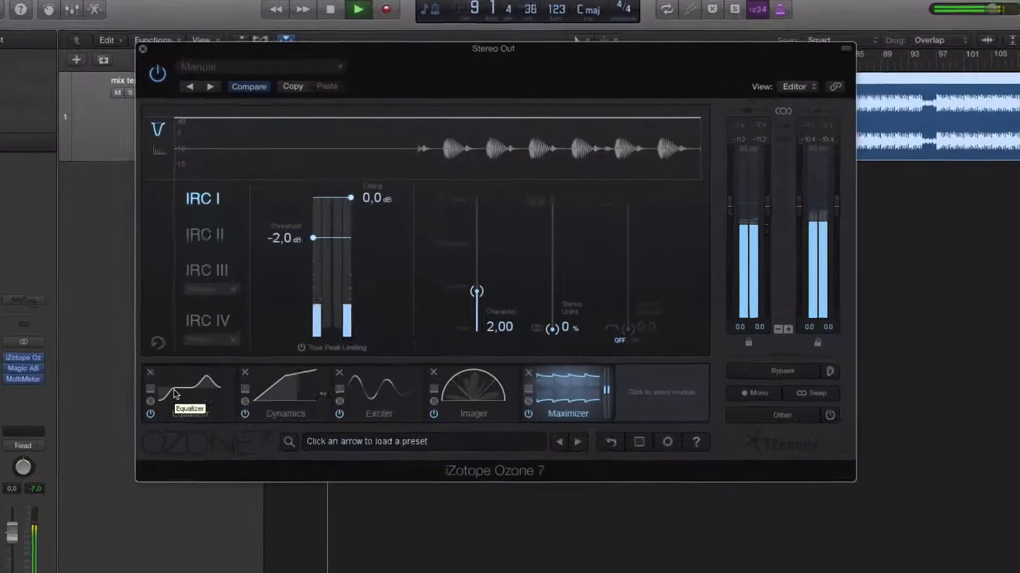
{"action": "left_click", "coordinate": [211, 365]}
{"action": "left_click", "coordinate": [316, 364]}
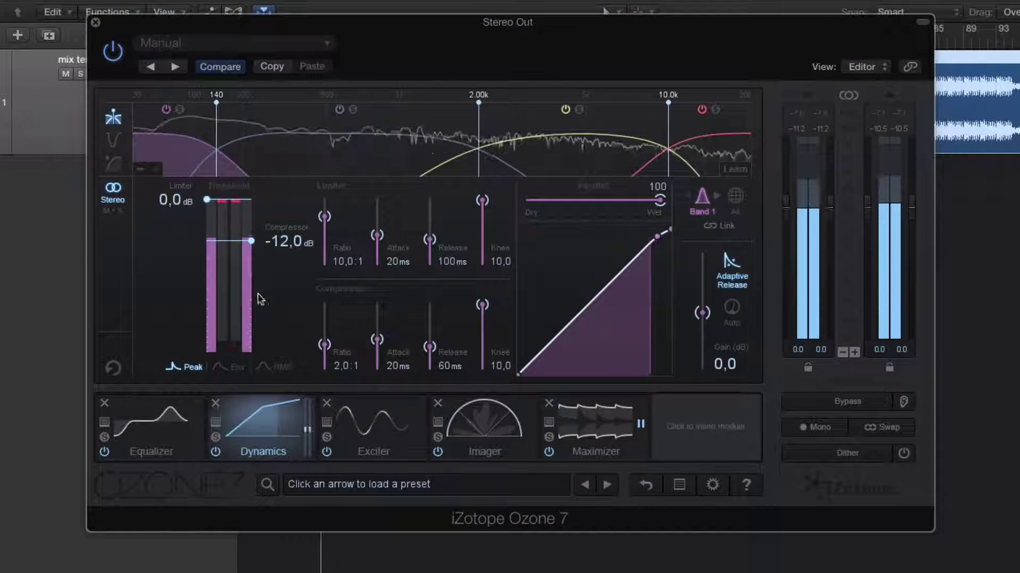
{"action": "left_click", "coordinate": [357, 428]}
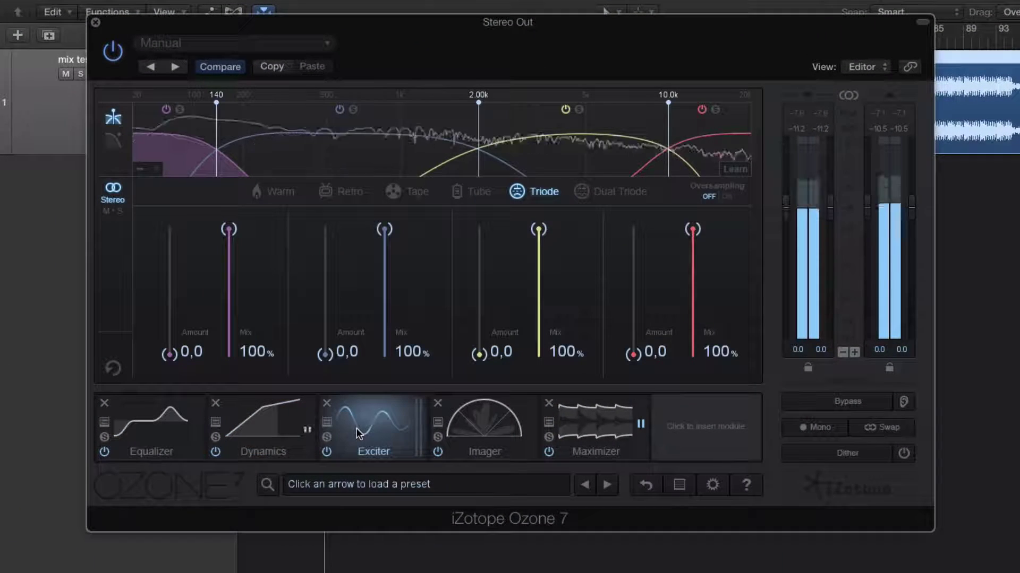
{"action": "left_click", "coordinate": [458, 425]}
{"action": "left_click", "coordinate": [610, 430]}
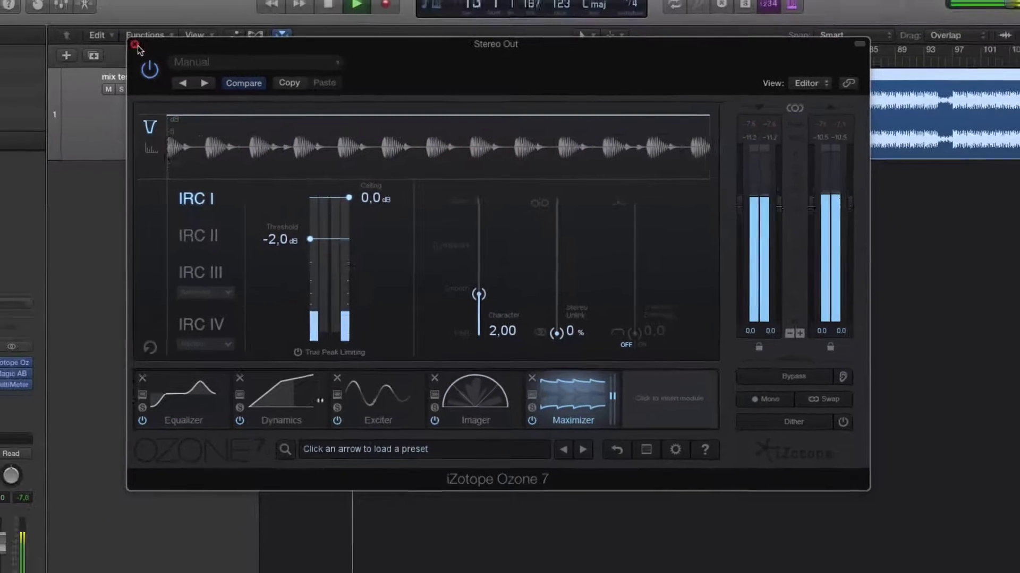
{"action": "left_click", "coordinate": [135, 45]}
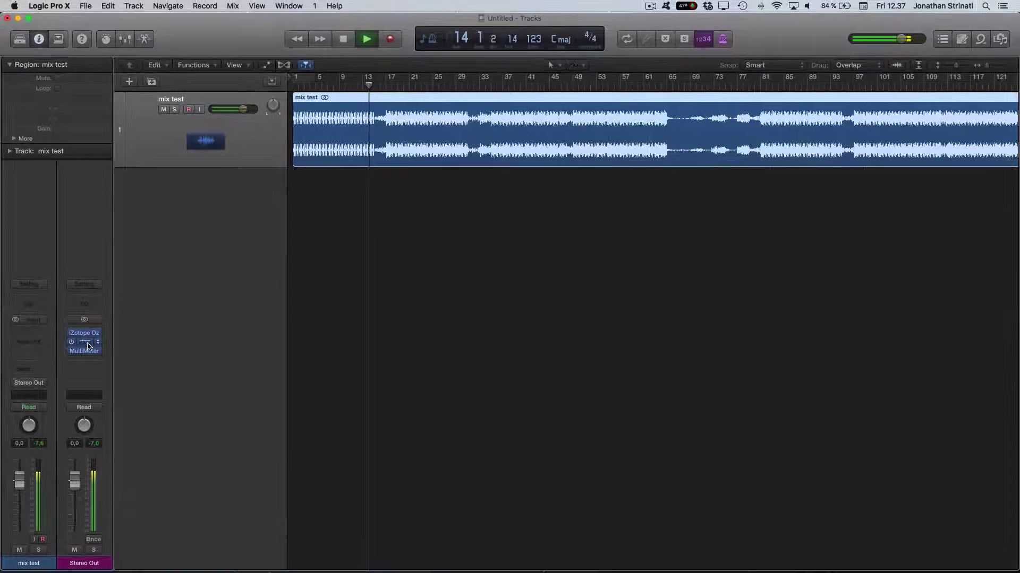
View the Magic AB and MultiMeter plug-ins on the Stereo Out channel, closing only MultiMeter
{"action": "left_click", "coordinate": [88, 345]}
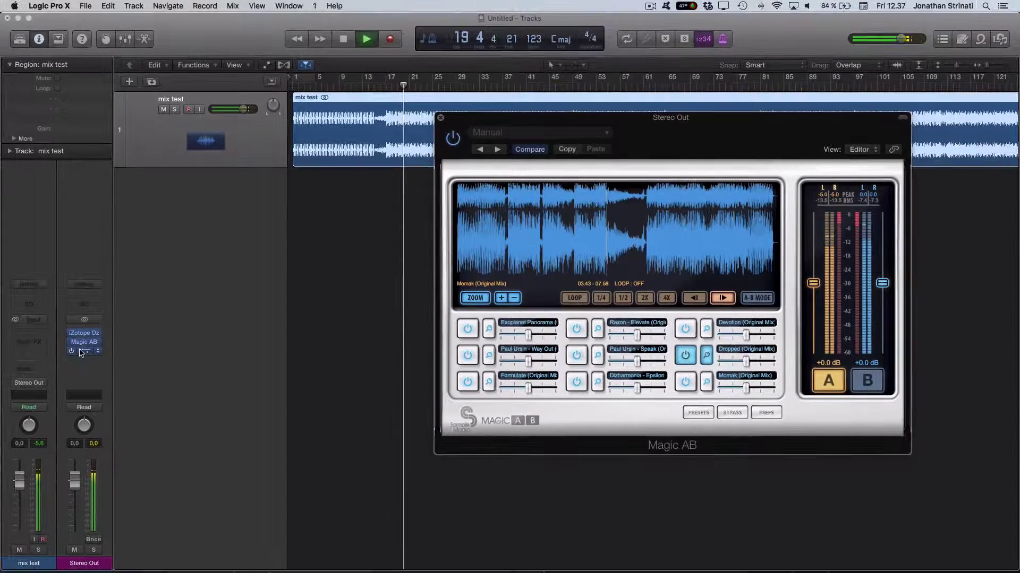
{"action": "left_click", "coordinate": [84, 351]}
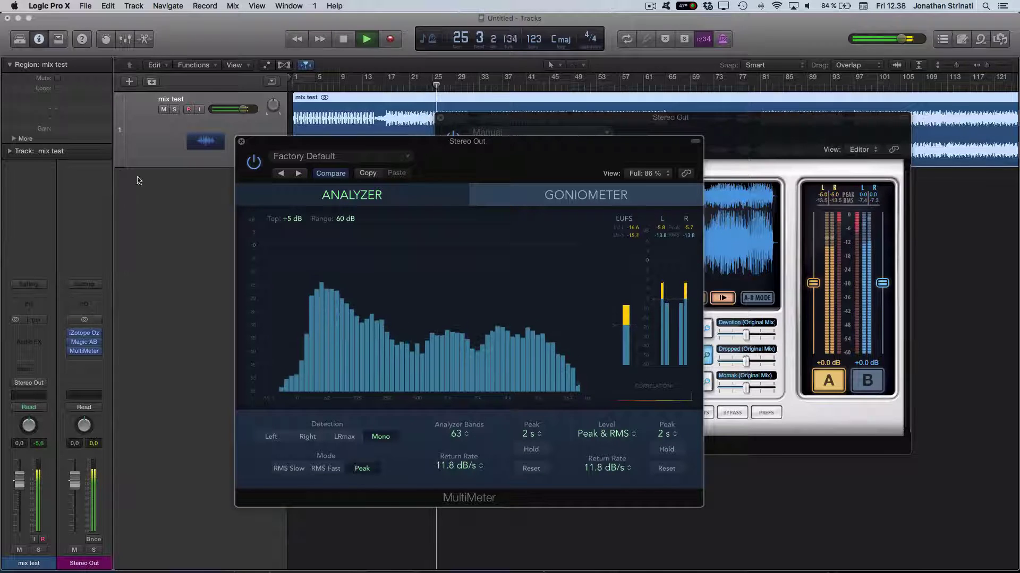
{"action": "left_click", "coordinate": [241, 142]}
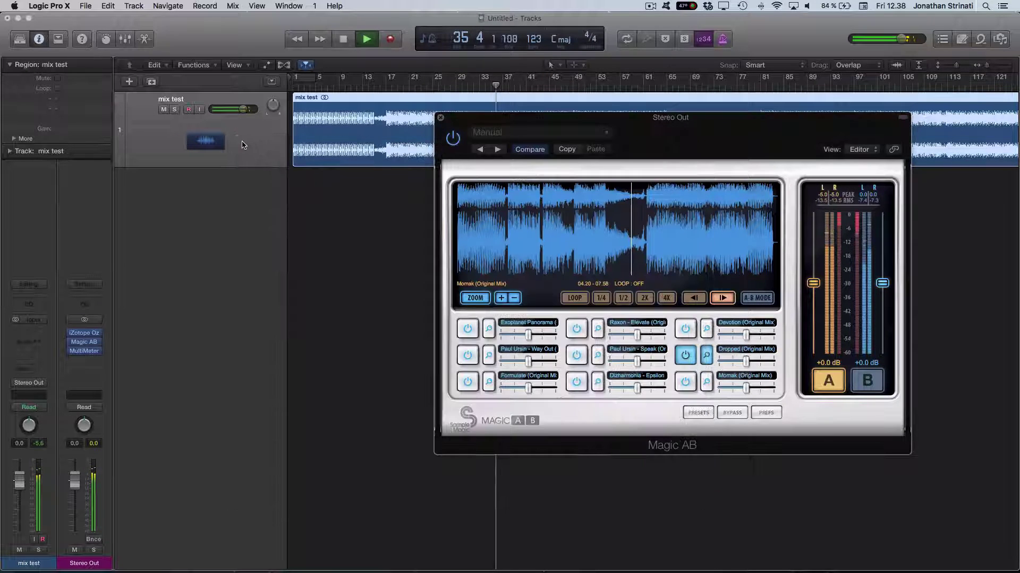
Stop playback, delete the mix test audio region from its track and return the playhead to bar 1
{"action": "key", "text": "space"}
{"action": "left_click", "coordinate": [252, 144]}
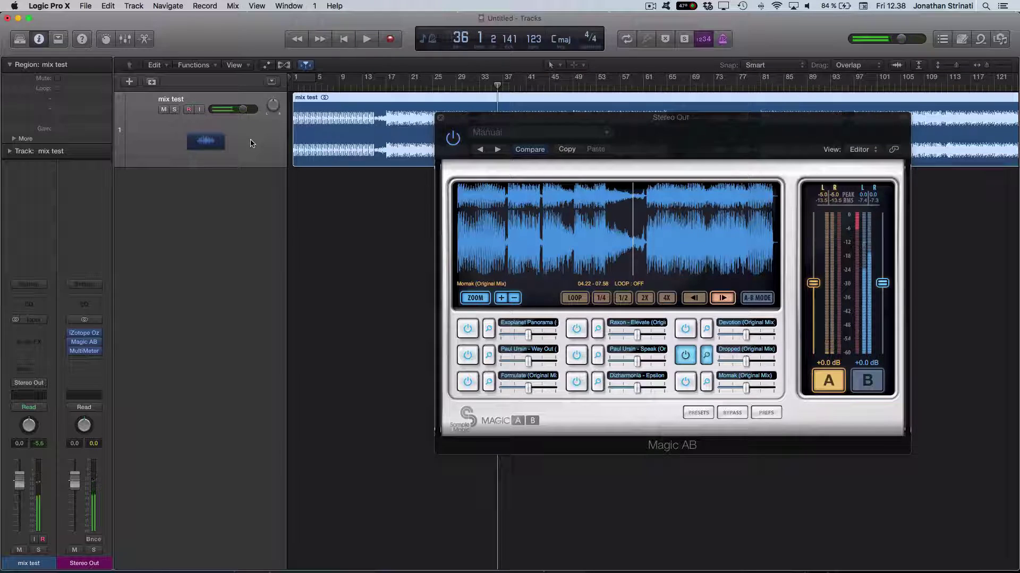
{"action": "key", "text": "Delete"}
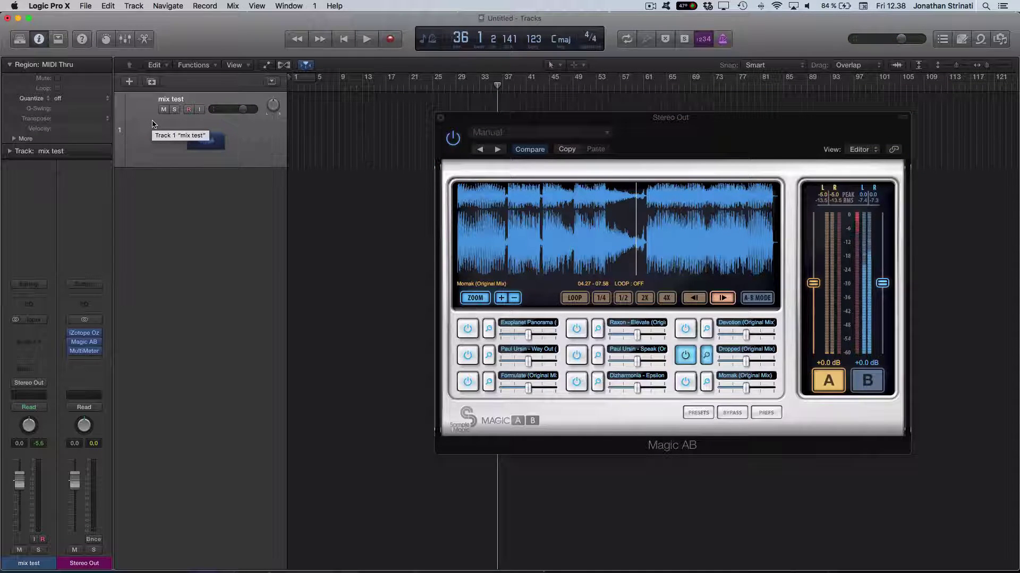
{"action": "key", "text": "Return"}
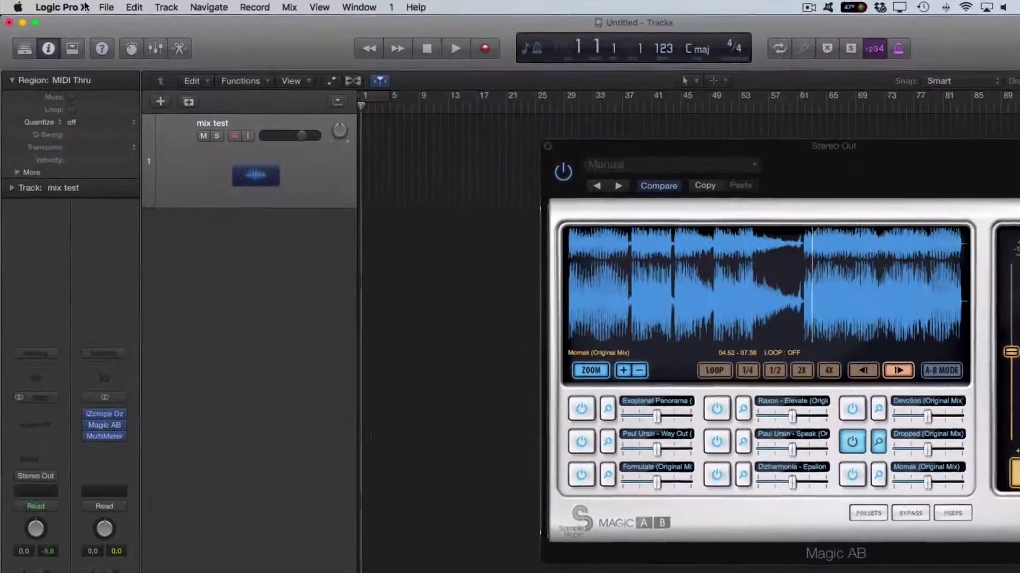
Save the project as a template named "Mastering Template" in the Project Templates folder
{"action": "left_click", "coordinate": [66, 6]}
{"action": "mouse_move", "coordinate": [122, 8]}
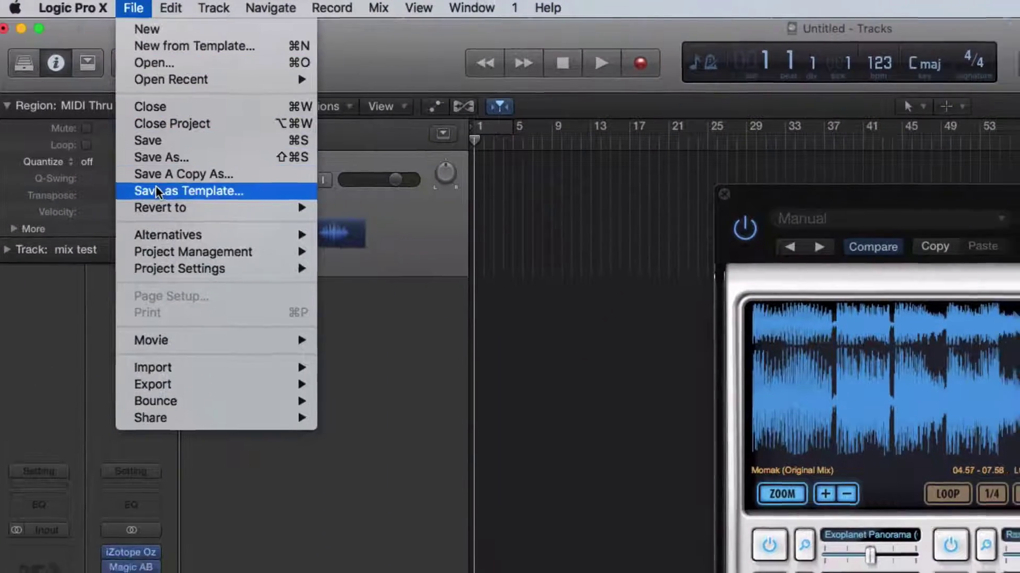
{"action": "left_click", "coordinate": [159, 195]}
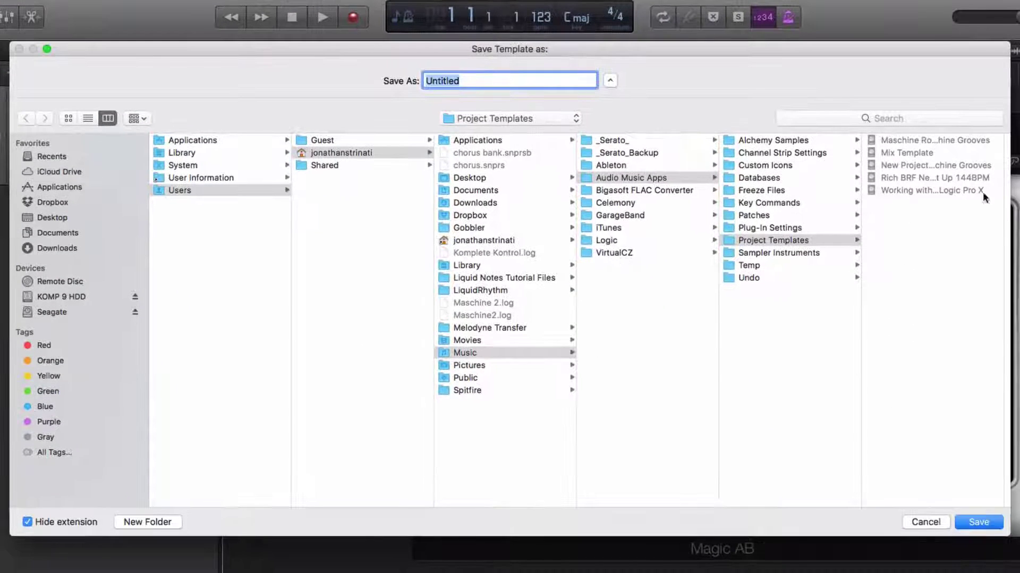
{"action": "type", "text": "Mastering Template"}
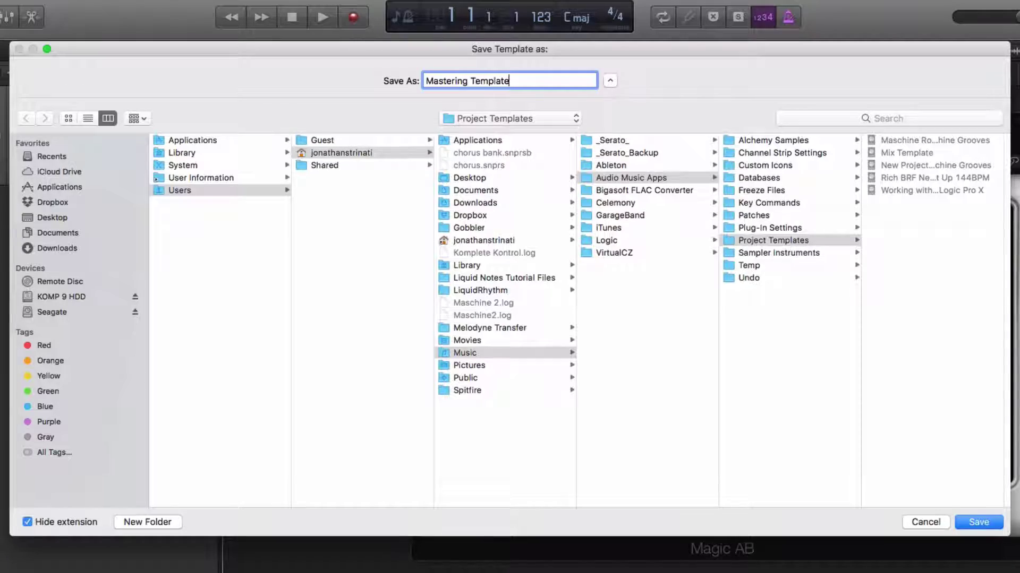
{"action": "key", "text": "Return"}
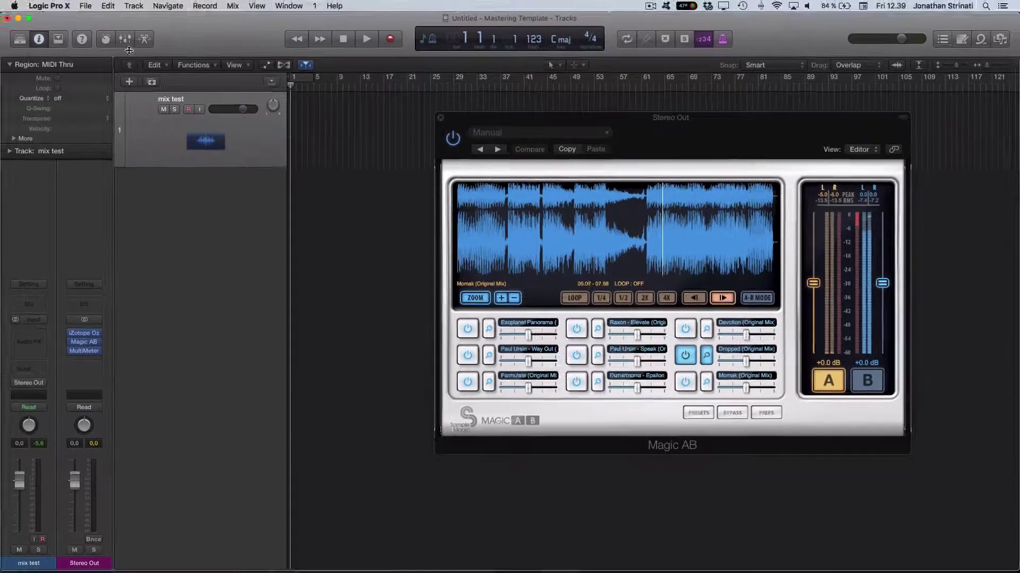
Close the current project, start a new one from a template and choose Mastering Template among the user's own templates
{"action": "left_click", "coordinate": [84, 6]}
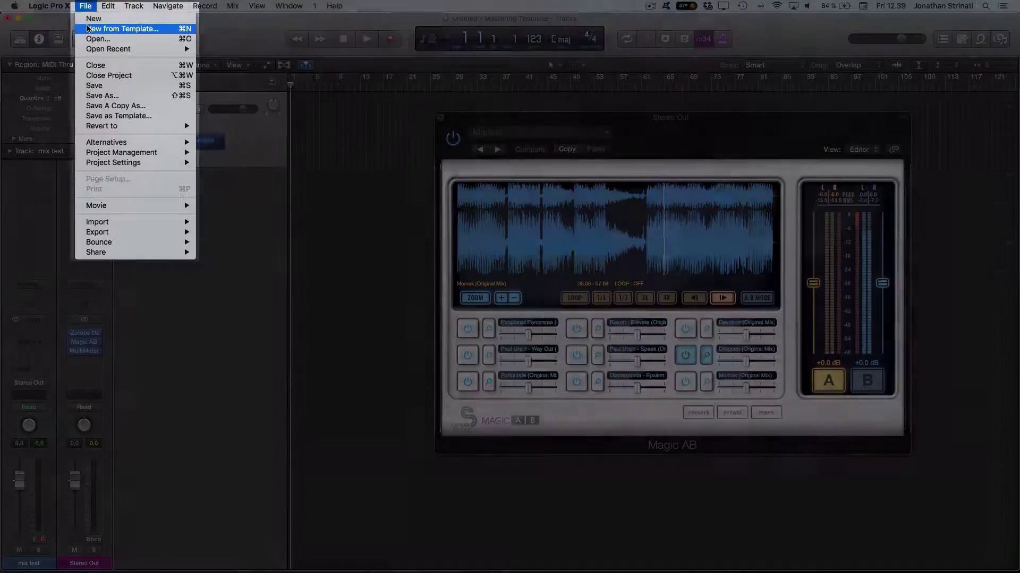
{"action": "left_click", "coordinate": [88, 29]}
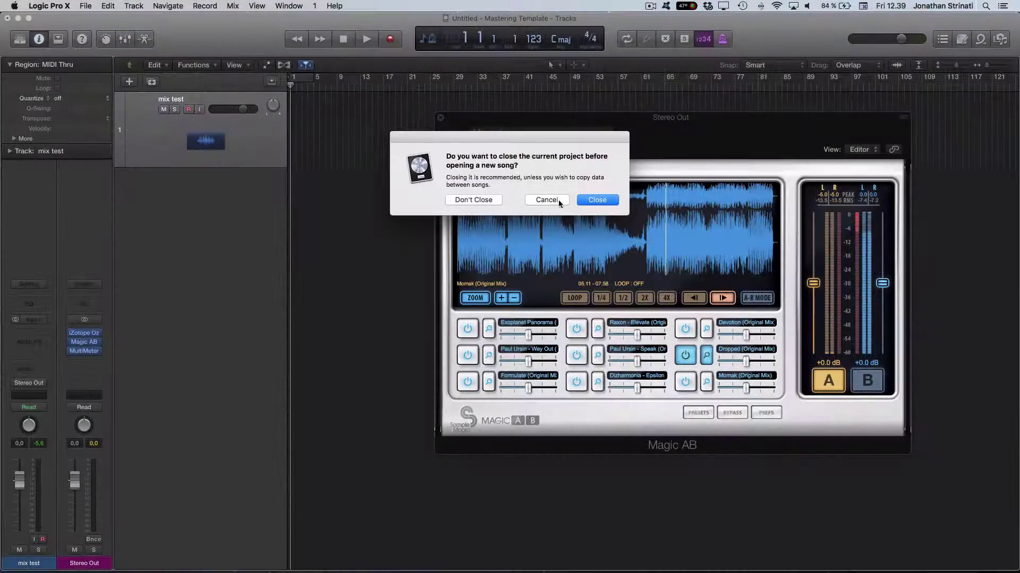
{"action": "left_click", "coordinate": [547, 199]}
{"action": "left_click", "coordinate": [467, 197]}
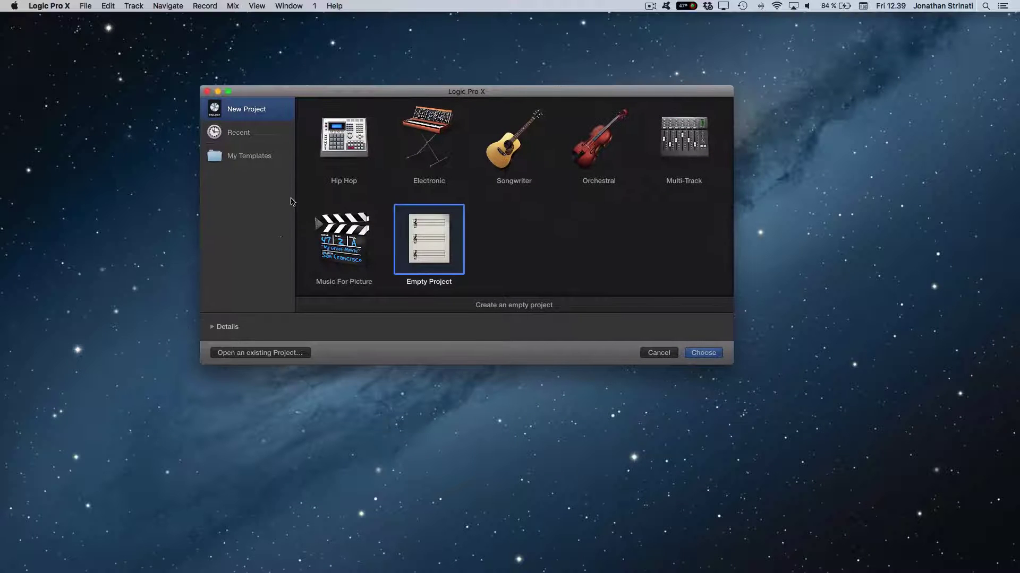
{"action": "left_click", "coordinate": [246, 157]}
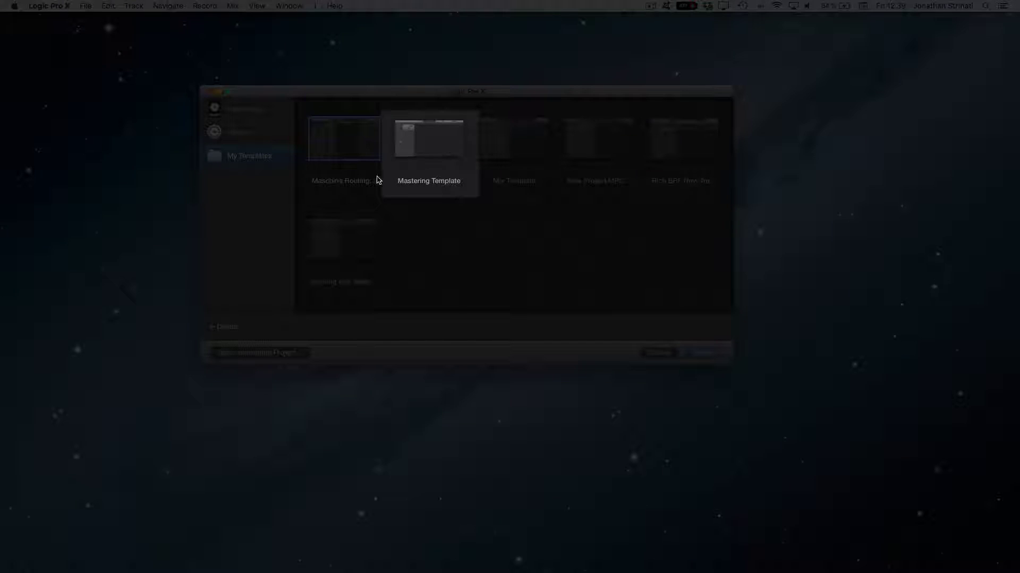
{"action": "left_click", "coordinate": [445, 151]}
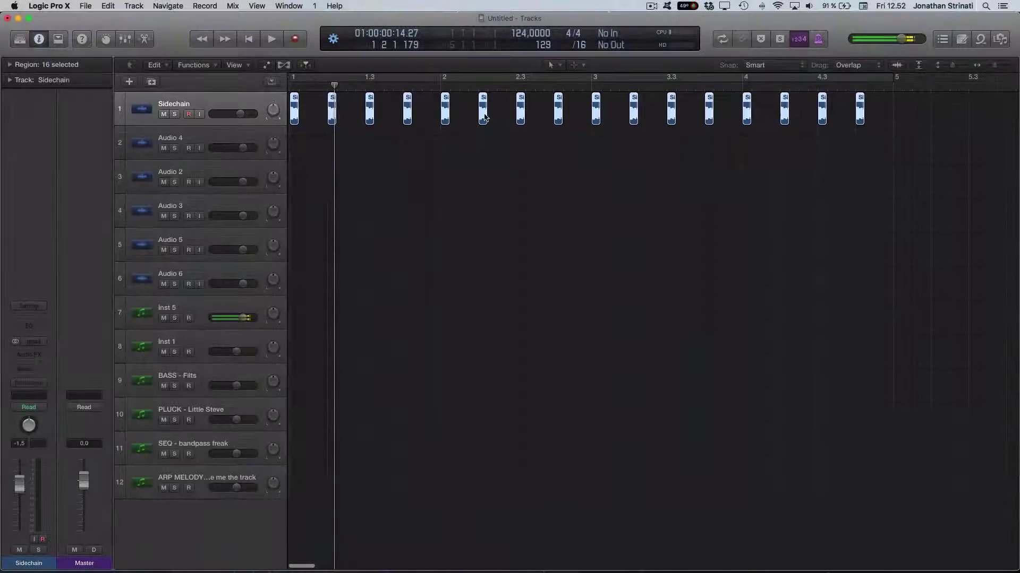
Look through the empty audio tracks one by one, from Audio 4 down to Audio 6
{"action": "left_click", "coordinate": [196, 138]}
{"action": "left_click", "coordinate": [191, 173]}
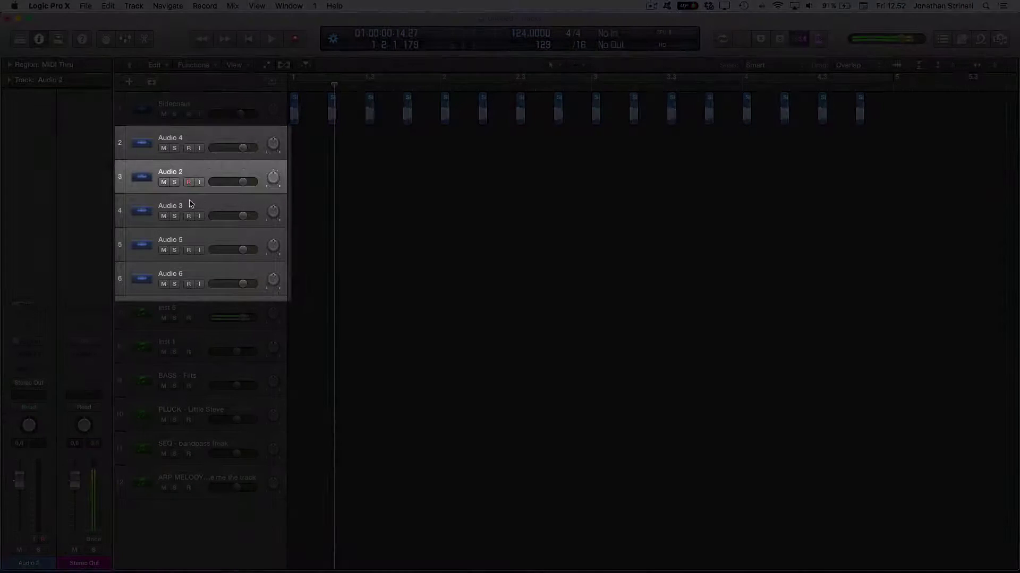
{"action": "left_click", "coordinate": [192, 205]}
{"action": "left_click", "coordinate": [186, 243]}
{"action": "left_click", "coordinate": [197, 273]}
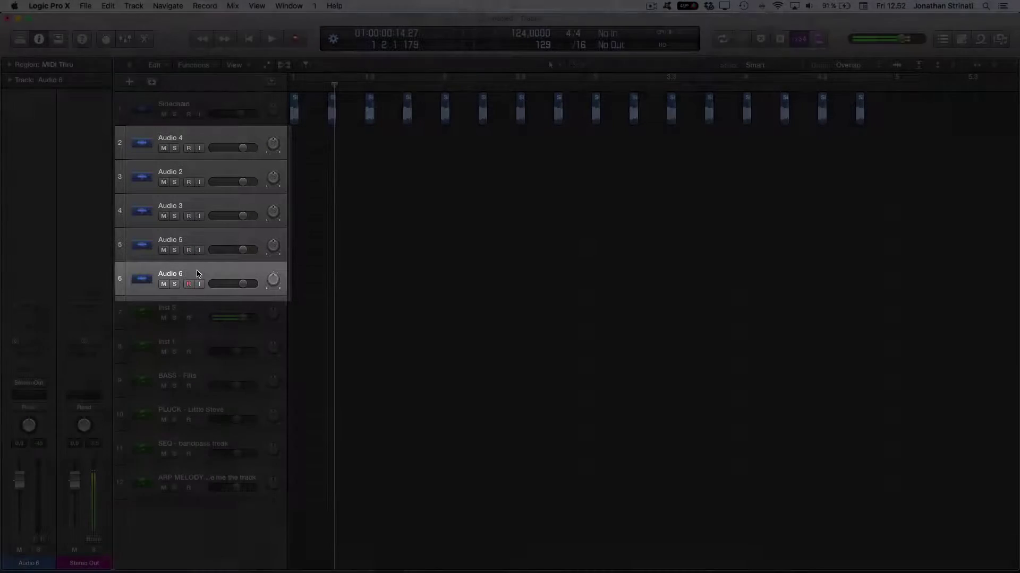
View the External Instrument settings of the Inst 5 track, and close them
{"action": "left_click", "coordinate": [156, 309]}
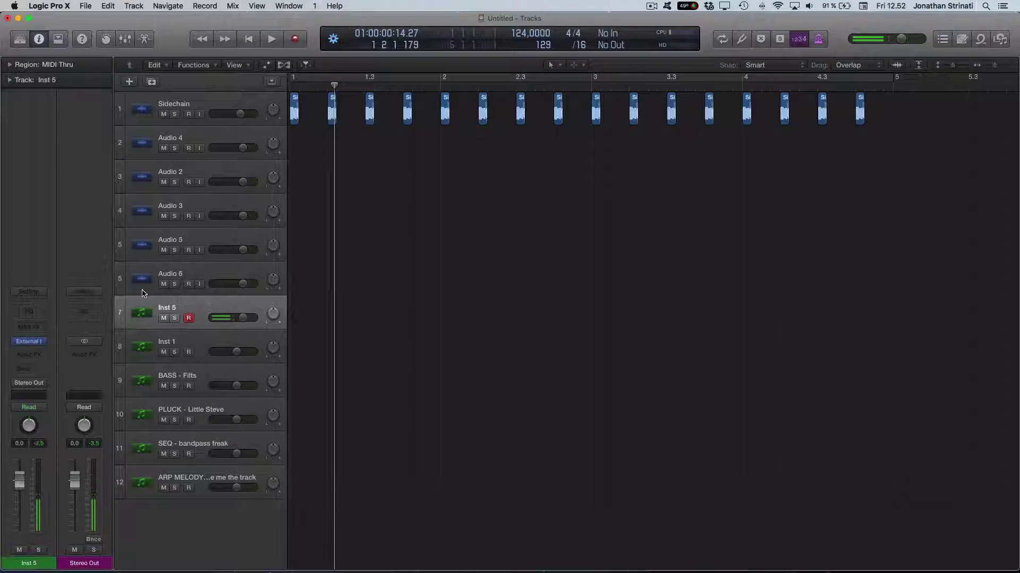
{"action": "left_click", "coordinate": [28, 342]}
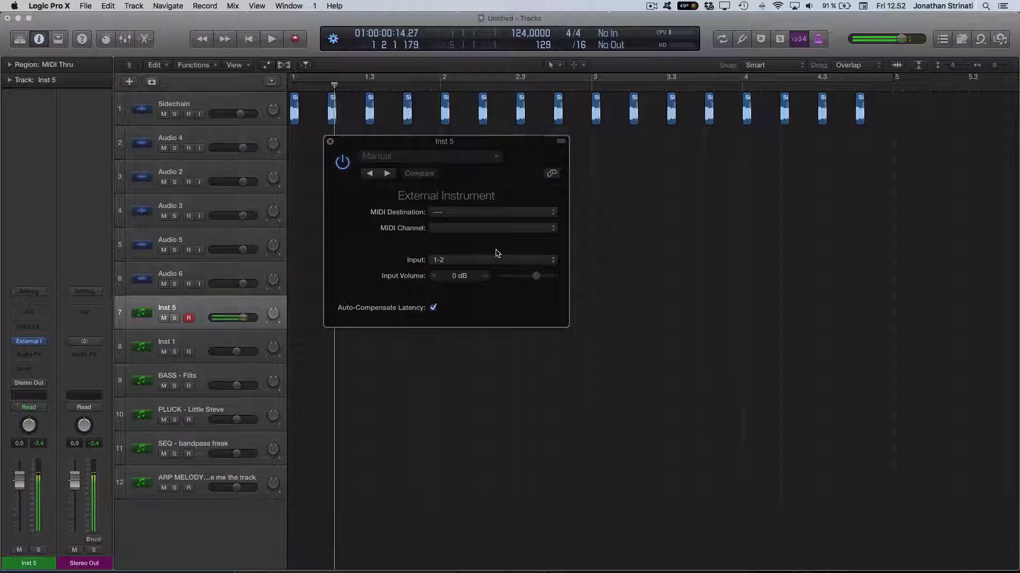
{"action": "left_click", "coordinate": [329, 143]}
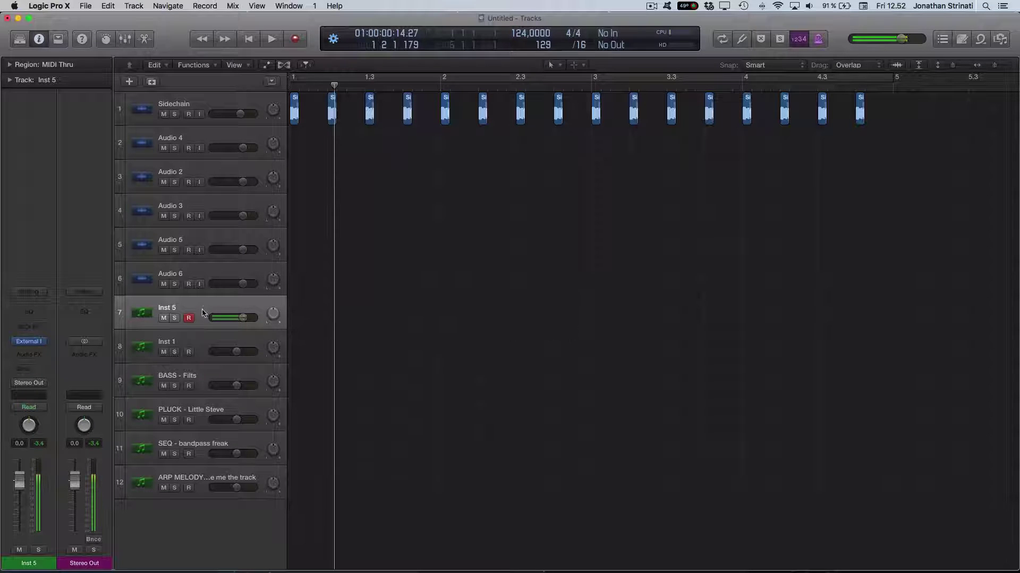
Open Maschine 2 on the Inst 1 track, look through the individual sounds of the Aceton Kit, and close the plug-in
{"action": "left_click", "coordinate": [191, 343]}
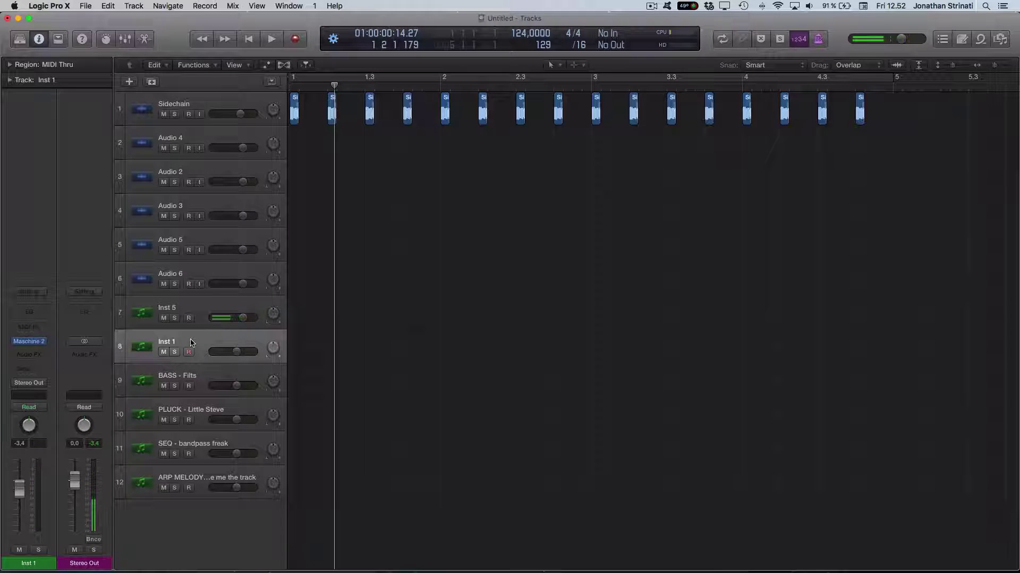
{"action": "scroll", "coordinate": [191, 343], "scroll_direction": "right", "scroll_amount": 1}
{"action": "left_click", "coordinate": [31, 343]}
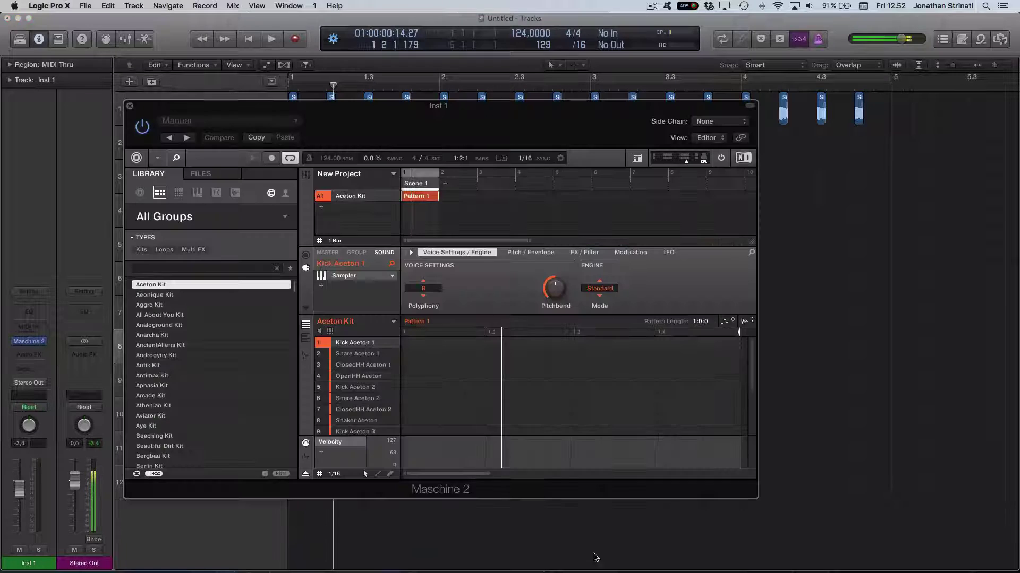
{"action": "left_click", "coordinate": [350, 353]}
{"action": "left_click", "coordinate": [350, 375]}
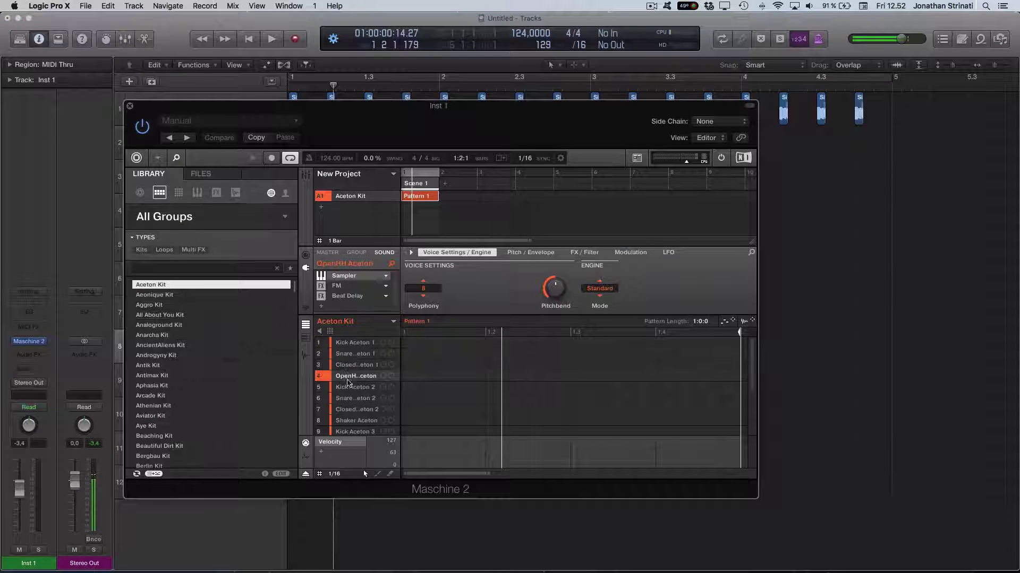
{"action": "left_click", "coordinate": [349, 387]}
{"action": "left_click", "coordinate": [348, 408]}
{"action": "left_click", "coordinate": [351, 365]}
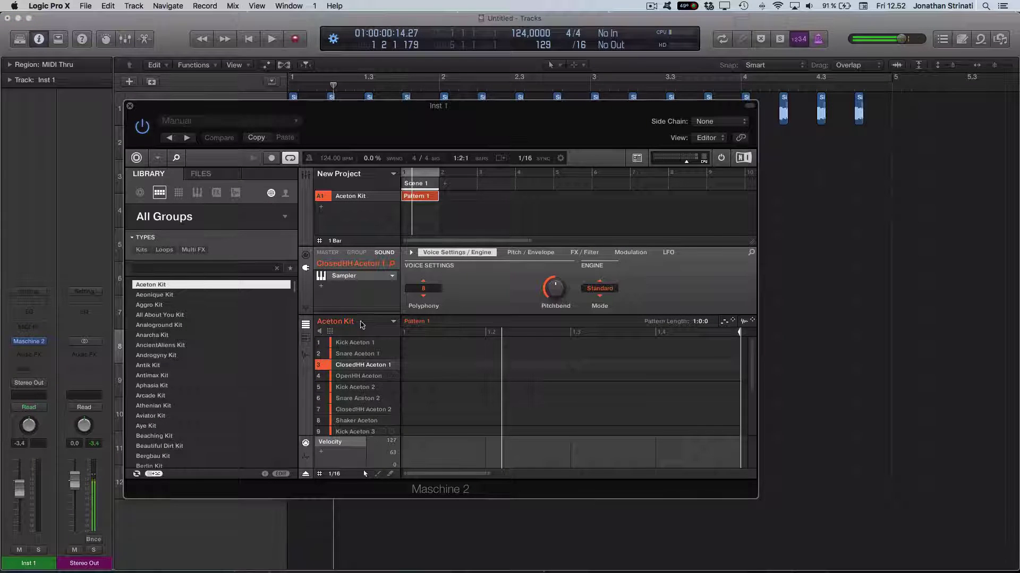
{"action": "left_click", "coordinate": [130, 106]}
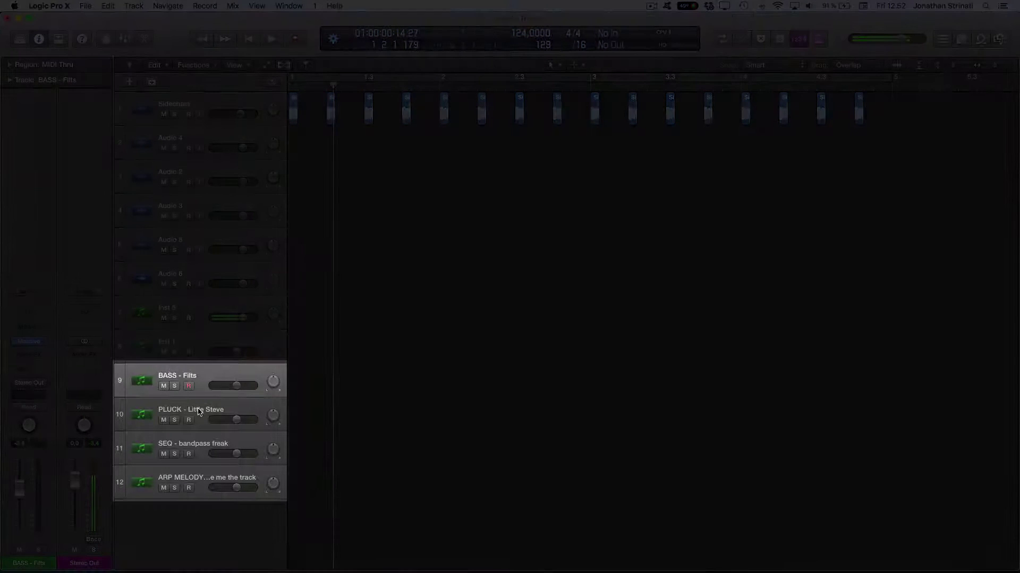
Look through the PLUCK - Little Steve, SEQ - bandpass freak and ARP MELODY instrument tracks
{"action": "left_click", "coordinate": [199, 412]}
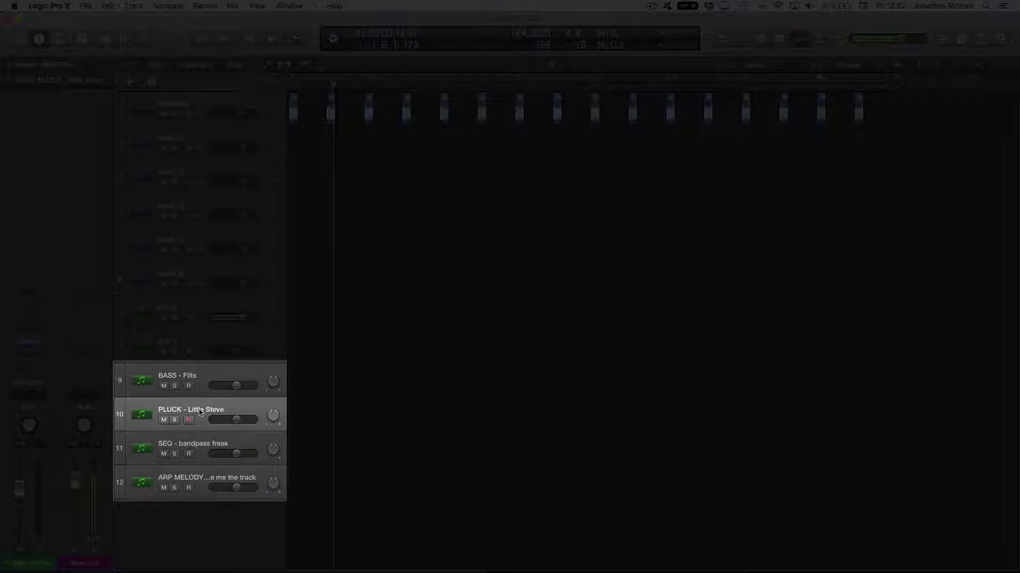
{"action": "left_click", "coordinate": [206, 444]}
{"action": "left_click", "coordinate": [191, 476]}
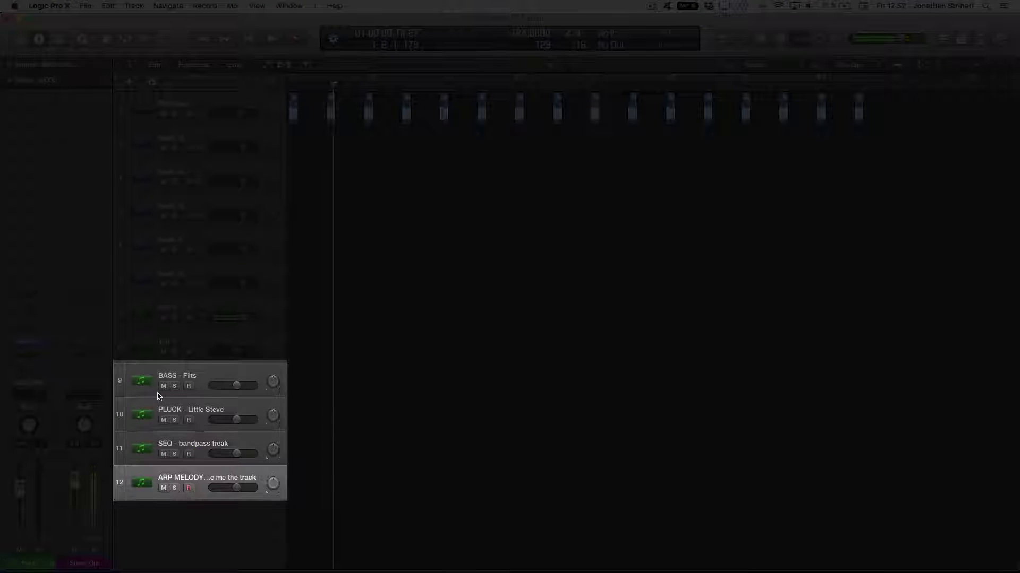
Check the instrument tracks from BASS - Filts down to ARP MELODY and open Sylenth1 on the ARP MELODY track
{"action": "left_click", "coordinate": [159, 369]}
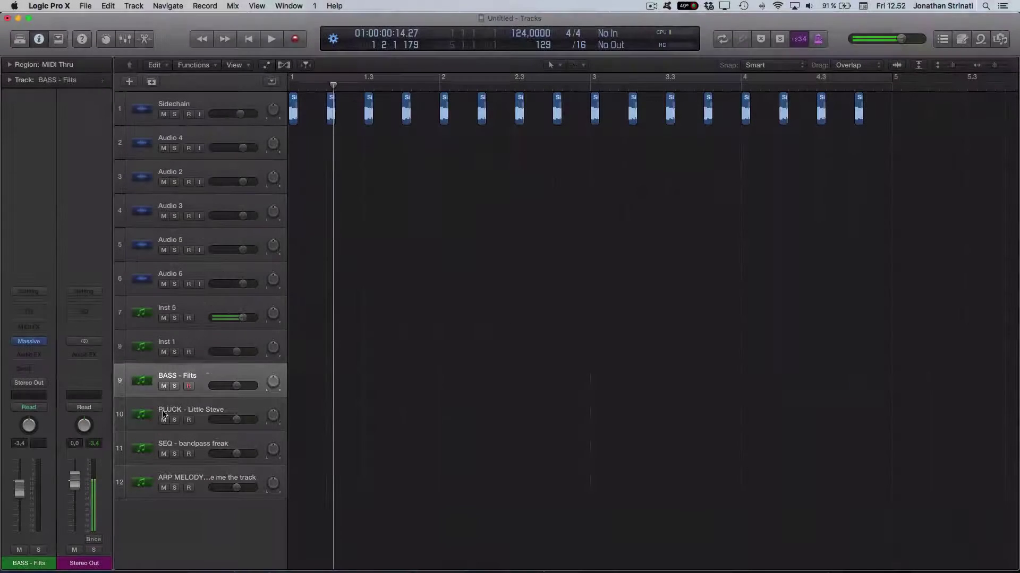
{"action": "key", "text": "Down"}
{"action": "left_click", "coordinate": [166, 444]}
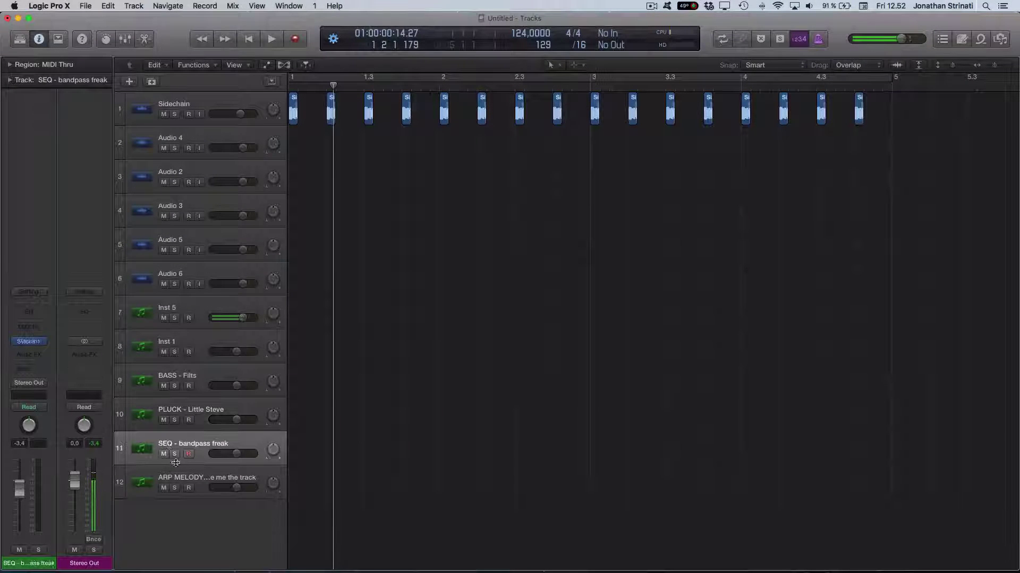
{"action": "key", "text": "Down"}
{"action": "left_click", "coordinate": [31, 345]}
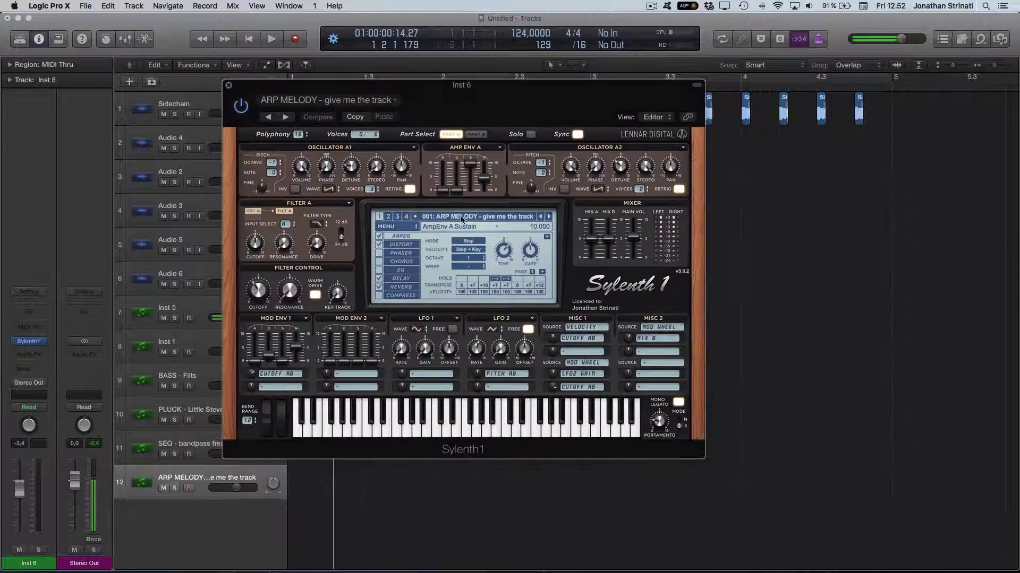
View the Sylenth1 preset list on the ARP MELODY track, close the plug-in and return the playhead to the project start
{"action": "left_click", "coordinate": [461, 217]}
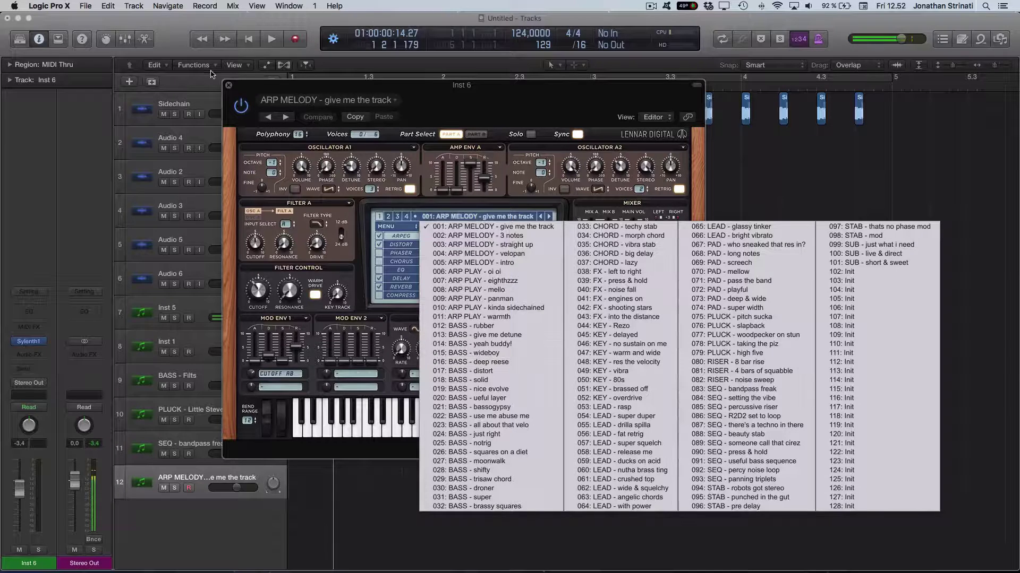
{"action": "left_click", "coordinate": [274, 124]}
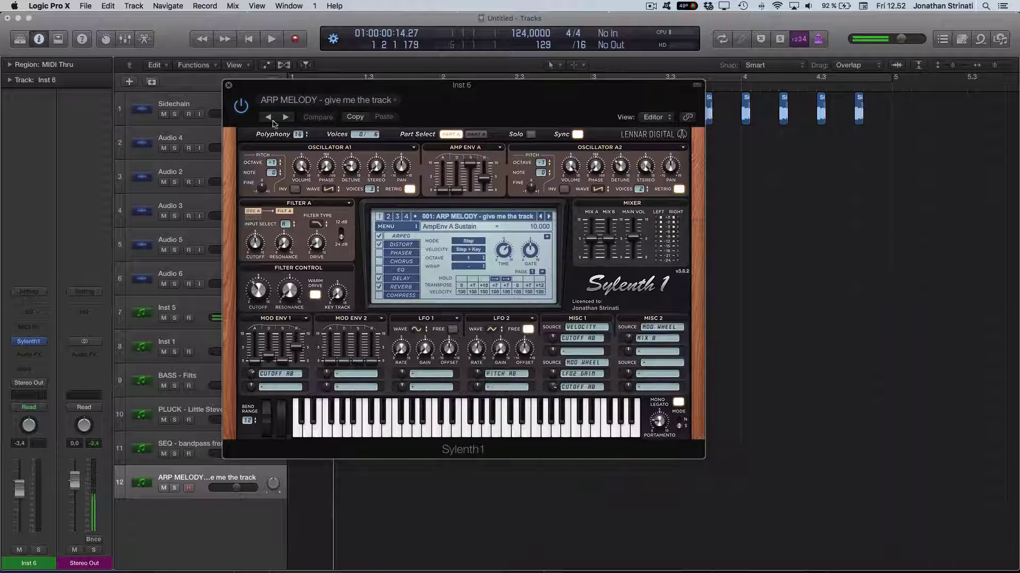
{"action": "left_click", "coordinate": [229, 86]}
{"action": "key", "text": "Return"}
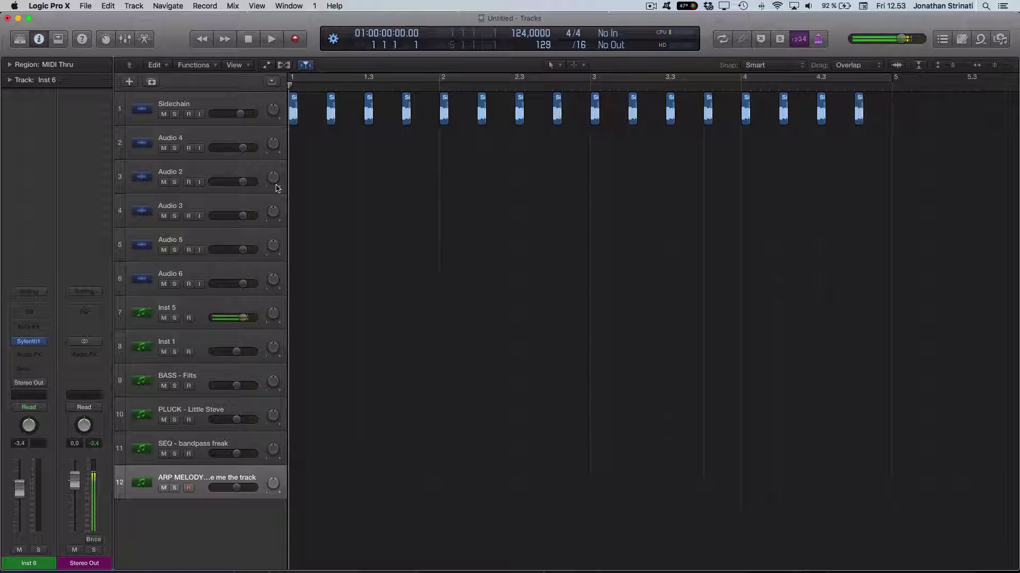
Look through the audio tracks one by one from Sidechain down to Audio 6
{"action": "left_click", "coordinate": [202, 103]}
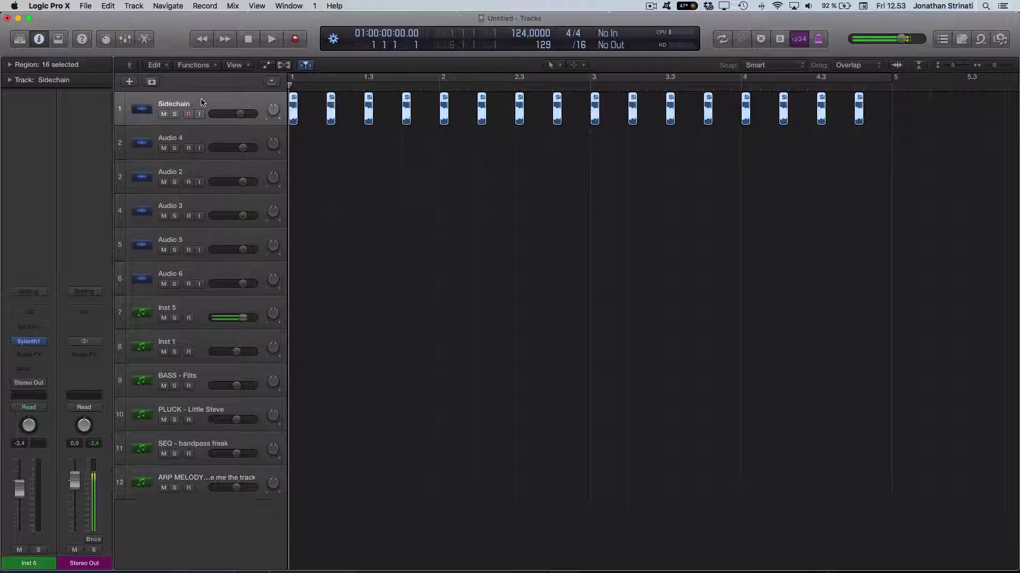
{"action": "left_click", "coordinate": [205, 136]}
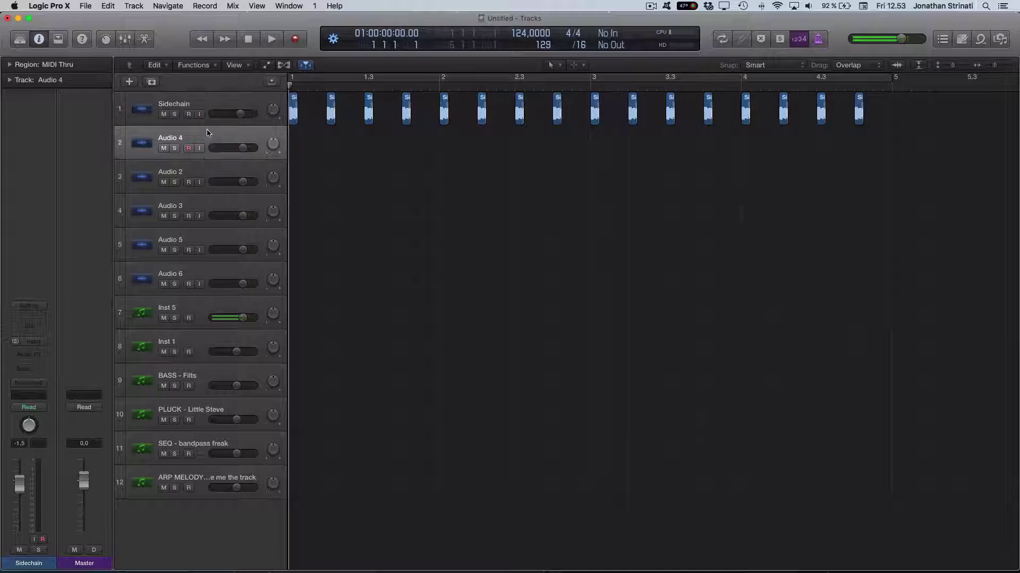
{"action": "left_click", "coordinate": [204, 186]}
{"action": "left_click", "coordinate": [205, 204]}
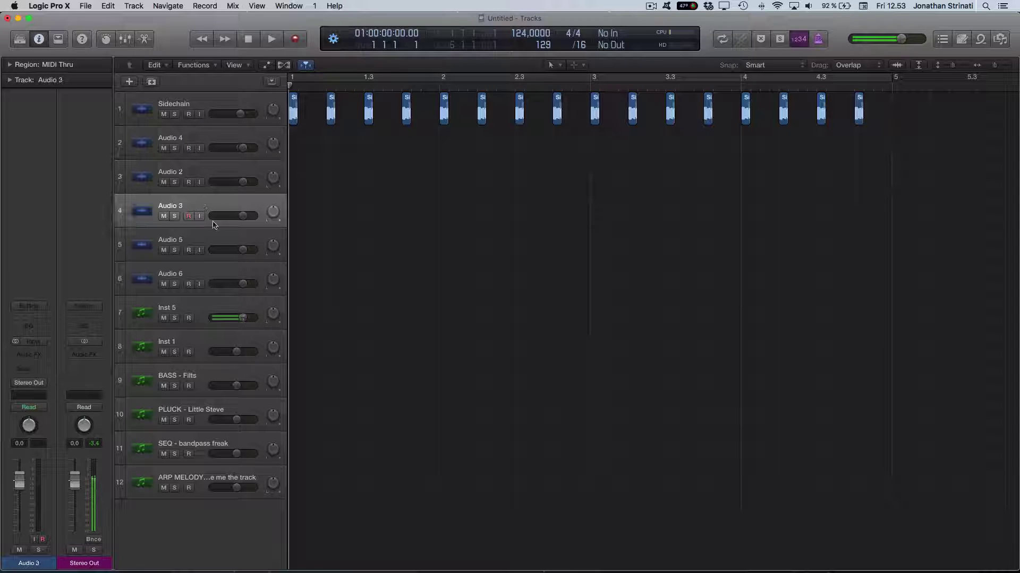
{"action": "left_click", "coordinate": [206, 243]}
{"action": "left_click", "coordinate": [203, 276]}
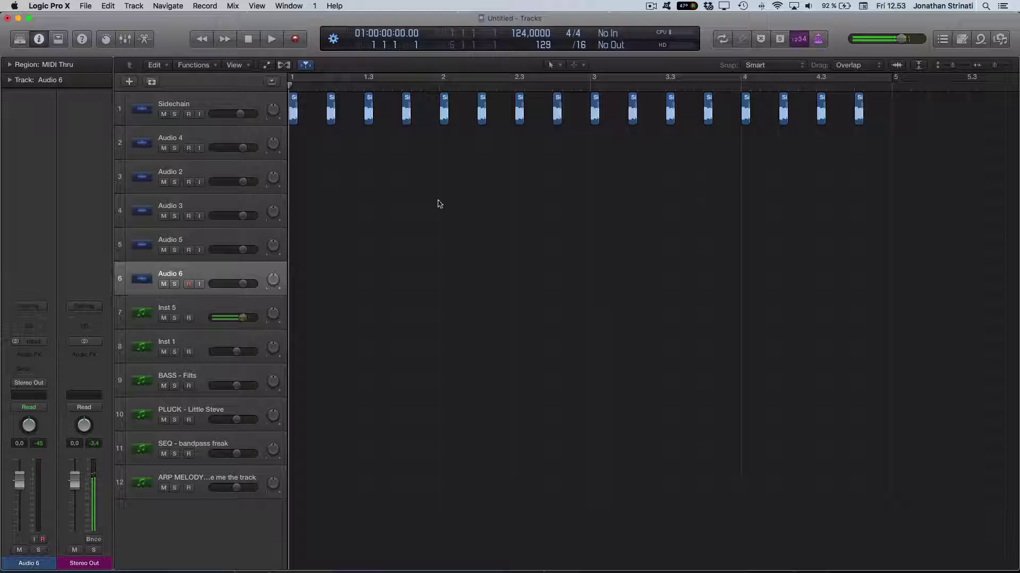
Check the Inst 5 track's external instrument slot, and view Maschine 2 on the Inst 1 track before closing it
{"action": "left_click", "coordinate": [206, 300]}
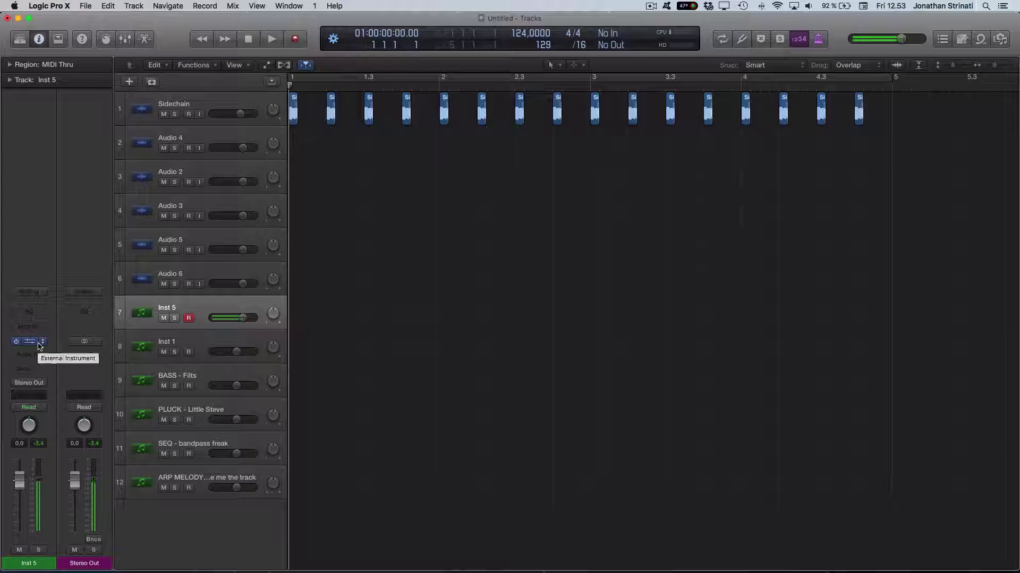
{"action": "left_click", "coordinate": [171, 334]}
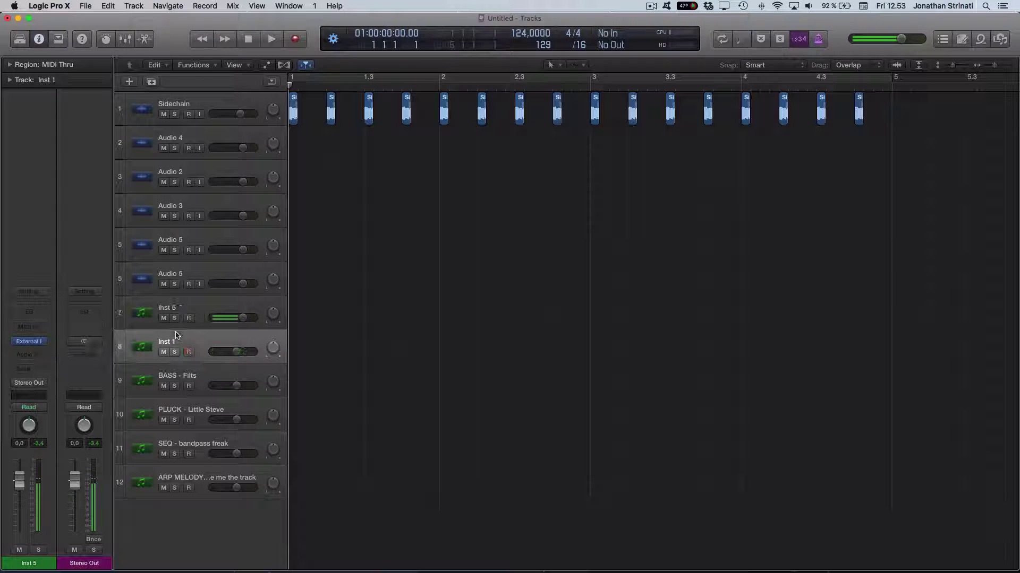
{"action": "left_click", "coordinate": [29, 342]}
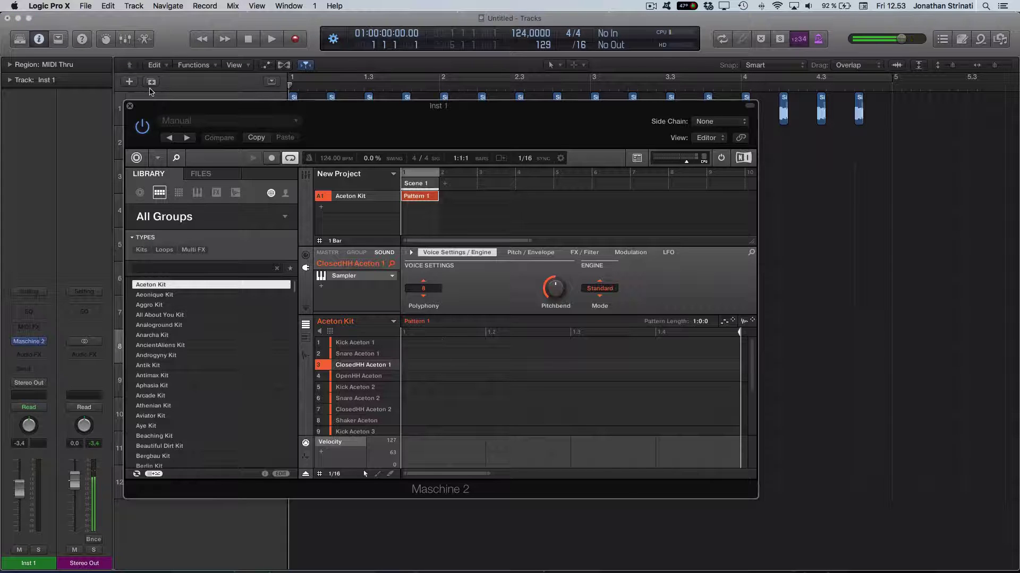
{"action": "key", "text": "super+w"}
Look through the BASS - Filts, PLUCK - Little Steve, SEQ - bandpass freak and ARP MELODY tracks in turn
{"action": "left_click", "coordinate": [217, 375]}
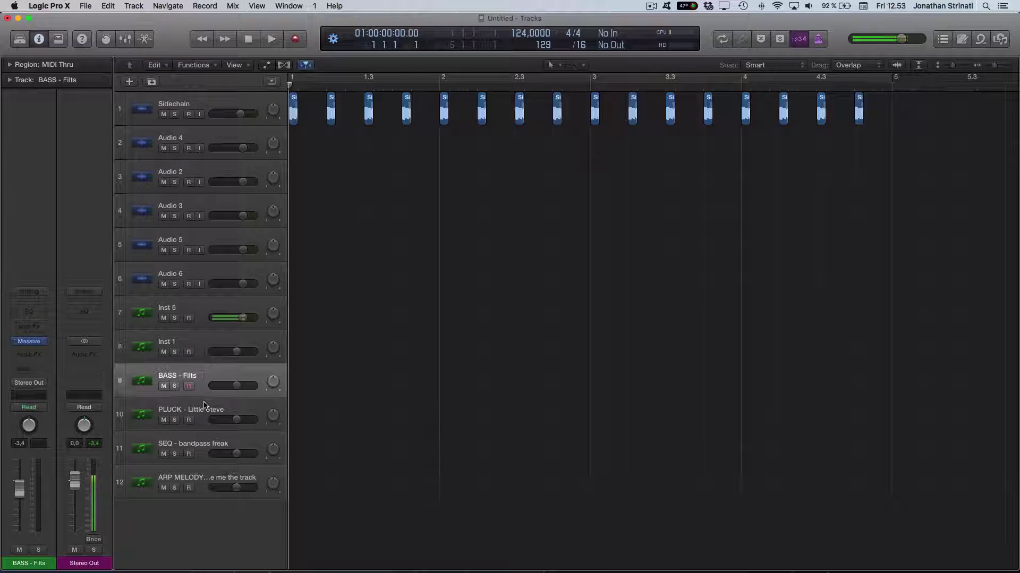
{"action": "left_click", "coordinate": [205, 412]}
{"action": "left_click", "coordinate": [205, 442]}
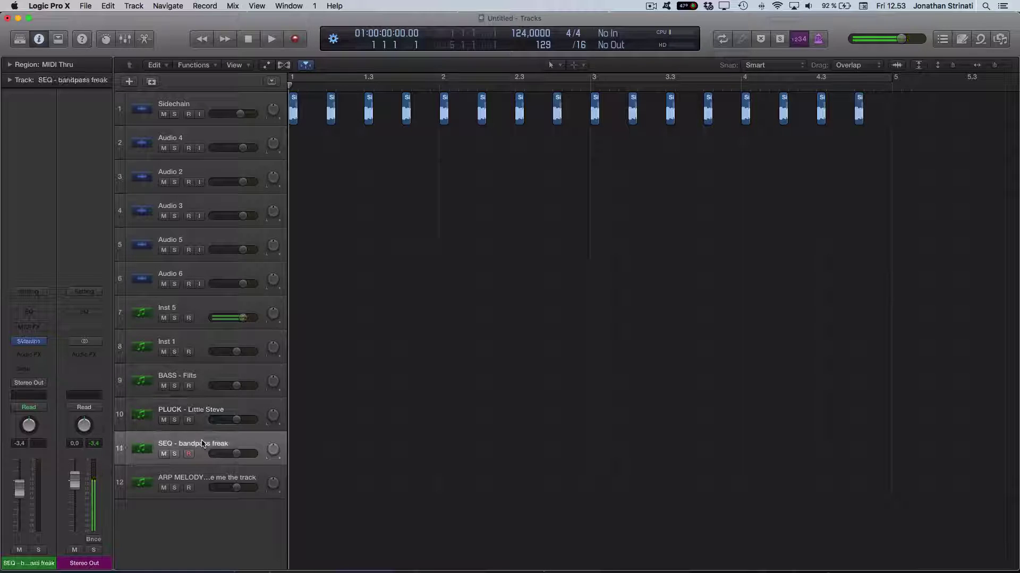
{"action": "left_click", "coordinate": [194, 481]}
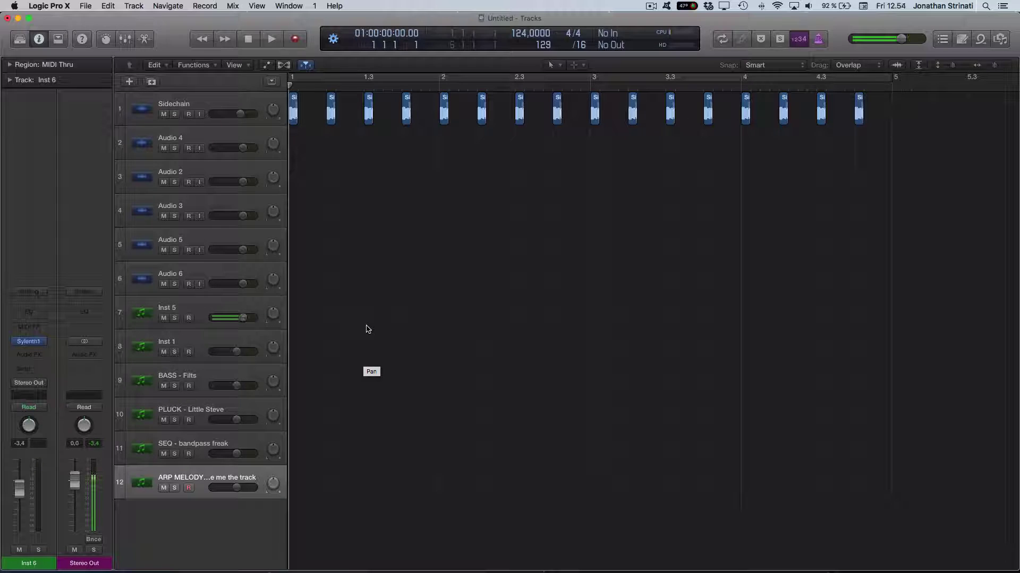
Save the project as a template named New Track Template in the Project Templates folder
{"action": "left_click", "coordinate": [107, 6]}
{"action": "mouse_move", "coordinate": [89, 3]}
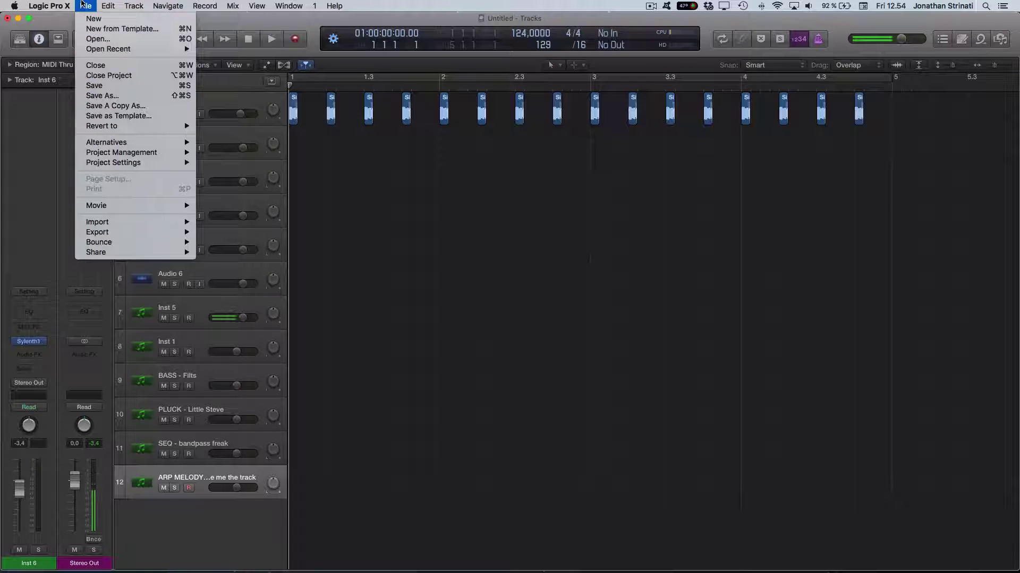
{"action": "left_click", "coordinate": [106, 117]}
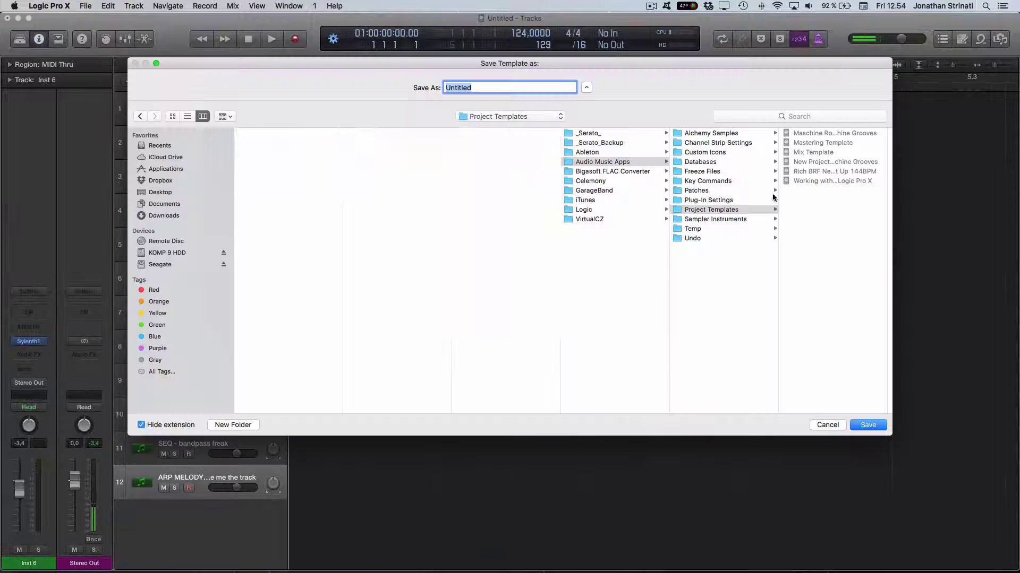
{"action": "type", "text": "M"}
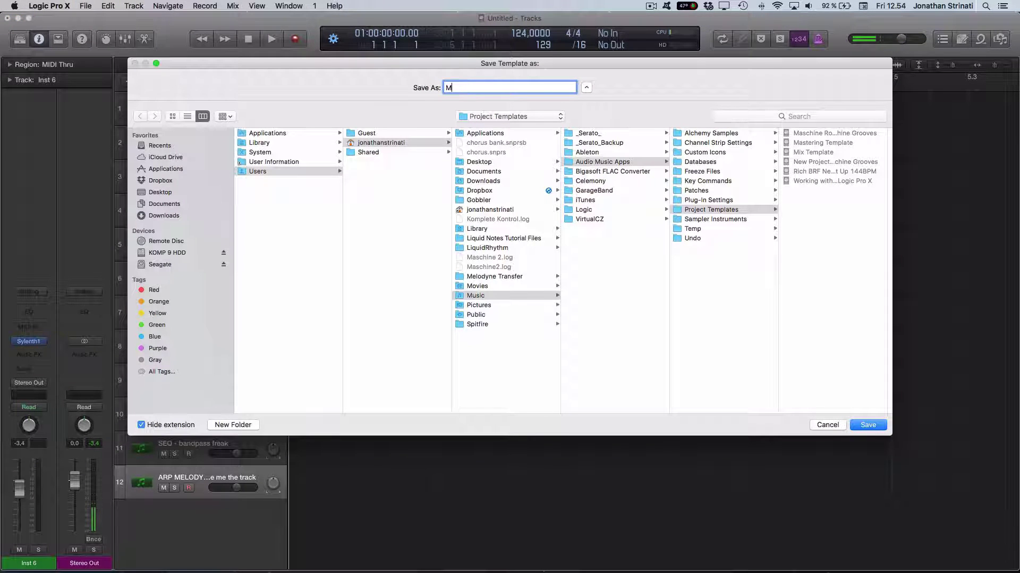
{"action": "key", "text": "BackSpace"}
{"action": "type", "text": "New Track Template"}
{"action": "key", "text": "Return"}
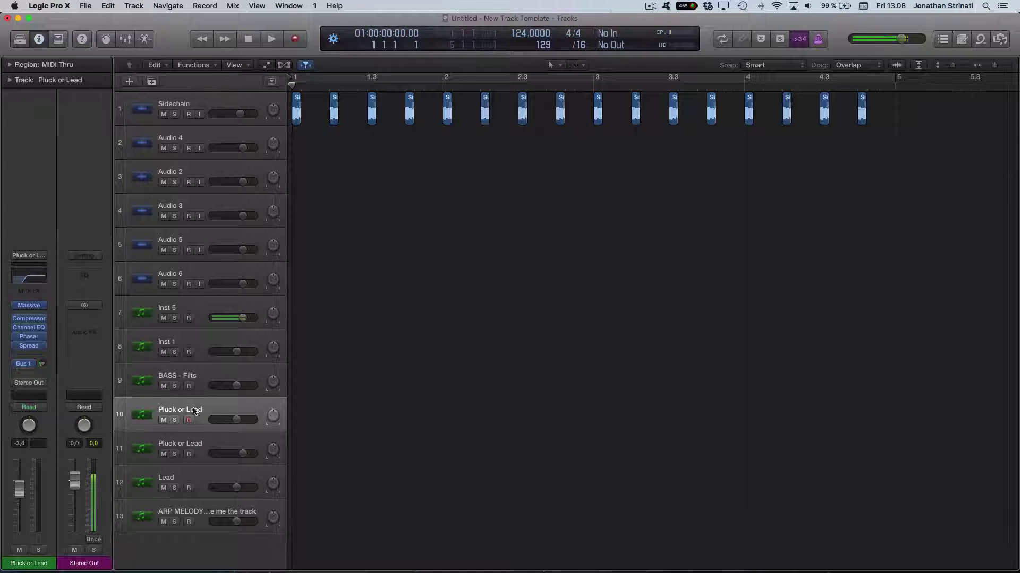
Open Massive on the Pluck or Lead track 10, look through its preset list, and close the plug-in
{"action": "left_click", "coordinate": [29, 308]}
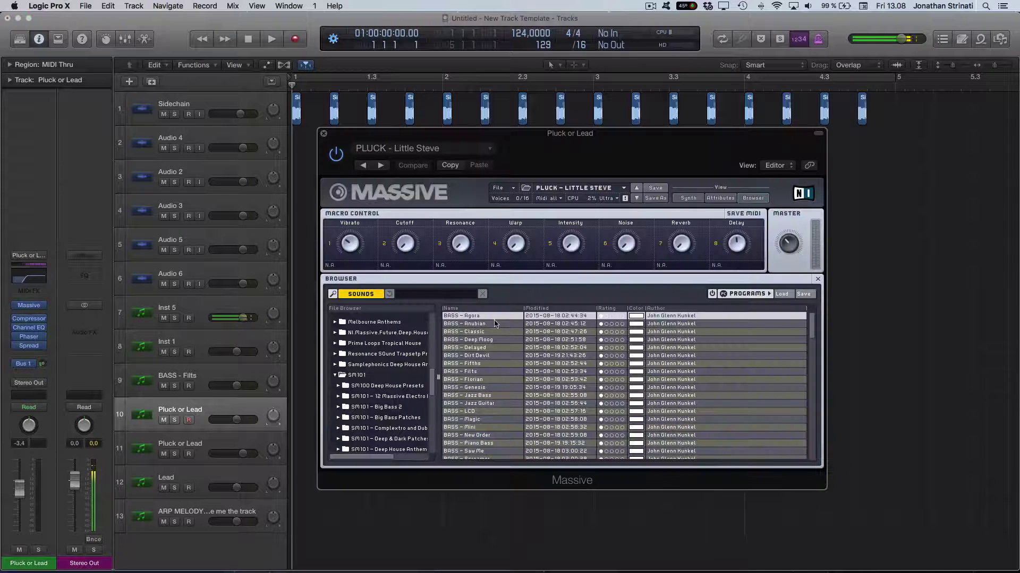
{"action": "left_click", "coordinate": [547, 191]}
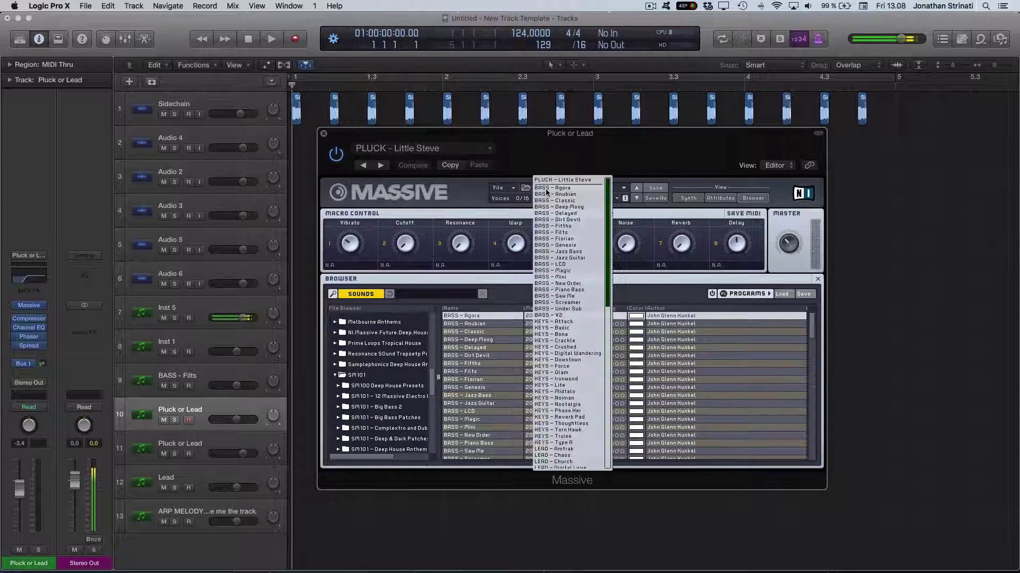
{"action": "scroll", "coordinate": [581, 366], "scroll_direction": "up", "scroll_amount": 3}
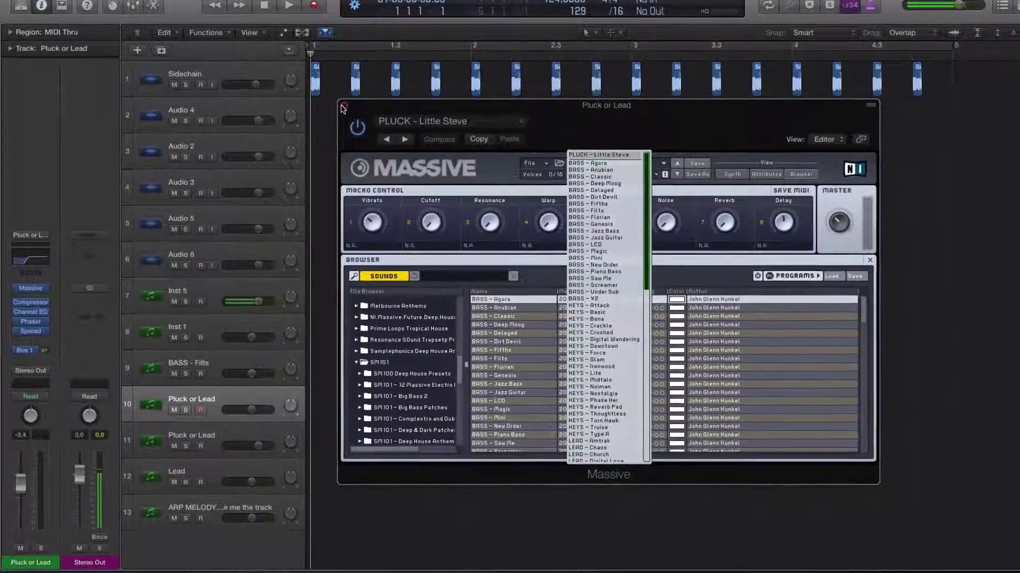
{"action": "left_click", "coordinate": [29, 305]}
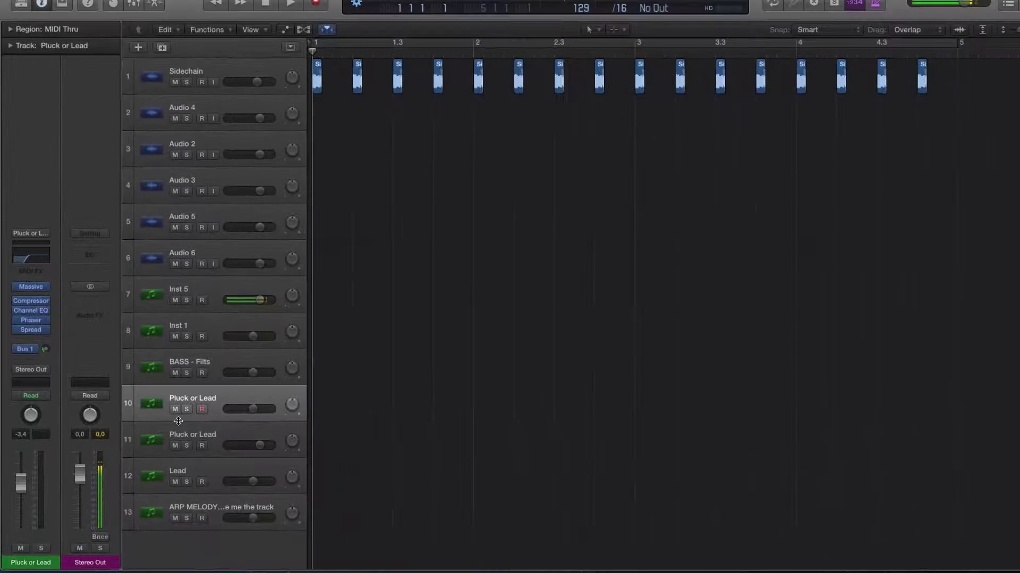
Save the channel strip setting of the Pluck or Lead track 10 under the name Lead
{"action": "left_click", "coordinate": [30, 233]}
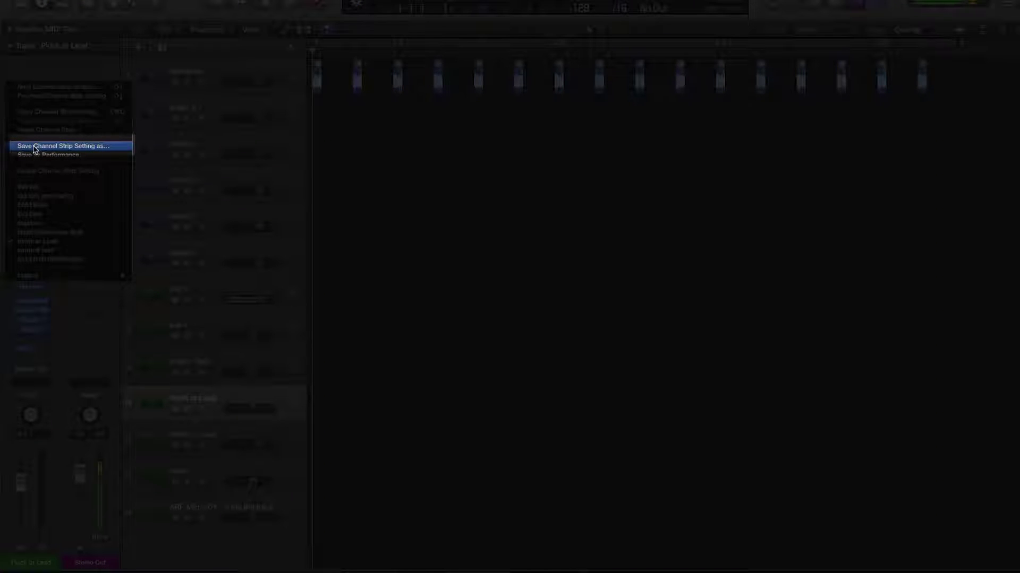
{"action": "left_click", "coordinate": [34, 147]}
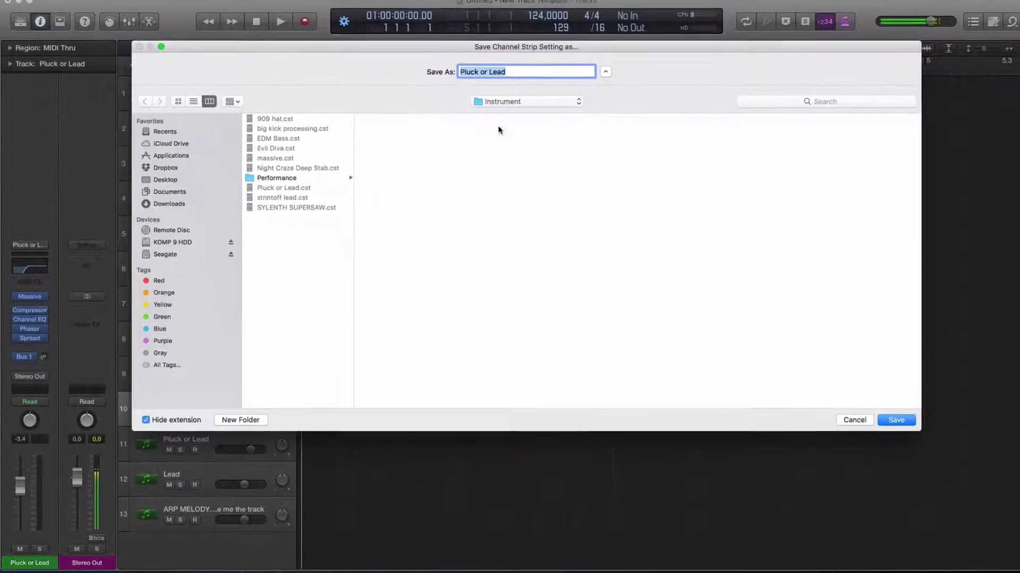
{"action": "type", "text": "Lead"}
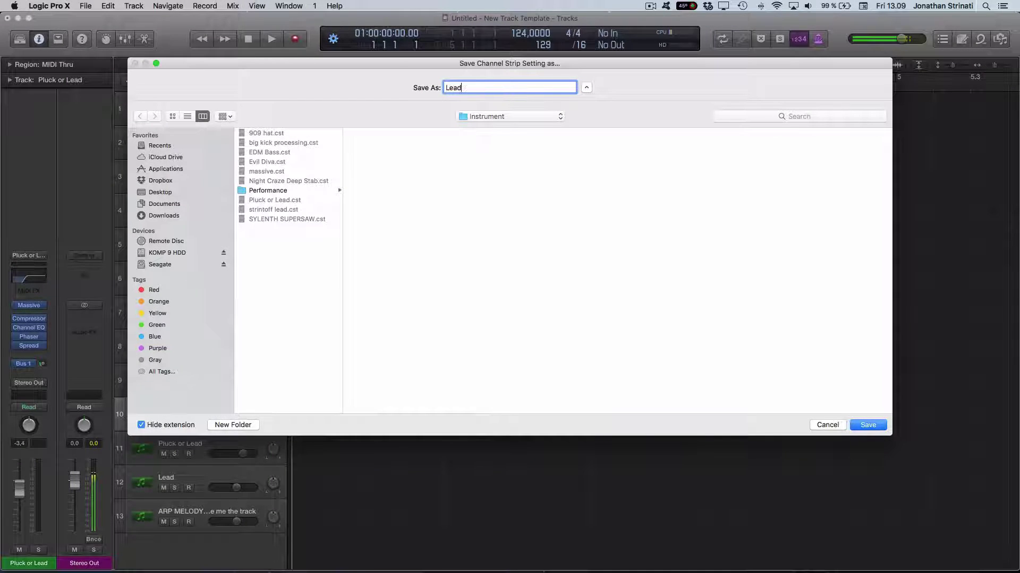
{"action": "key", "text": "Return"}
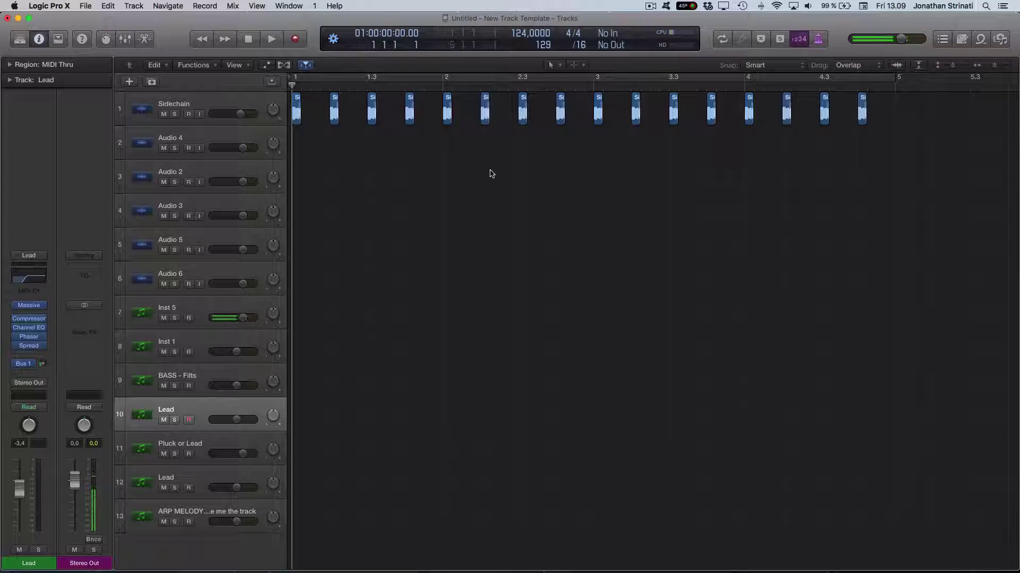
Add a new software instrument track below track 10 and load the Lead channel strip setting on it
{"action": "key", "text": "alt+super+n"}
{"action": "key", "text": "Return"}
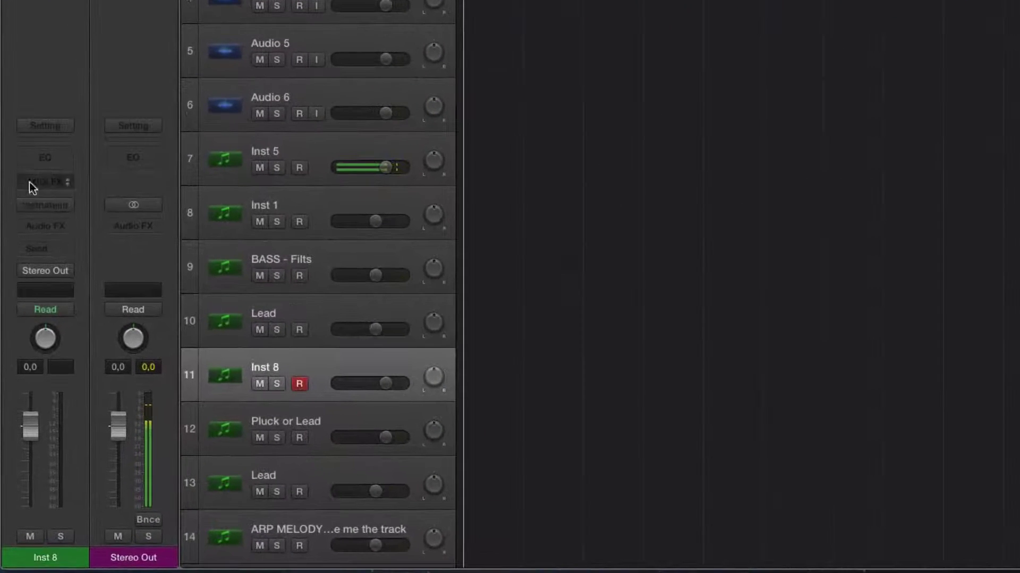
{"action": "left_click", "coordinate": [29, 125]}
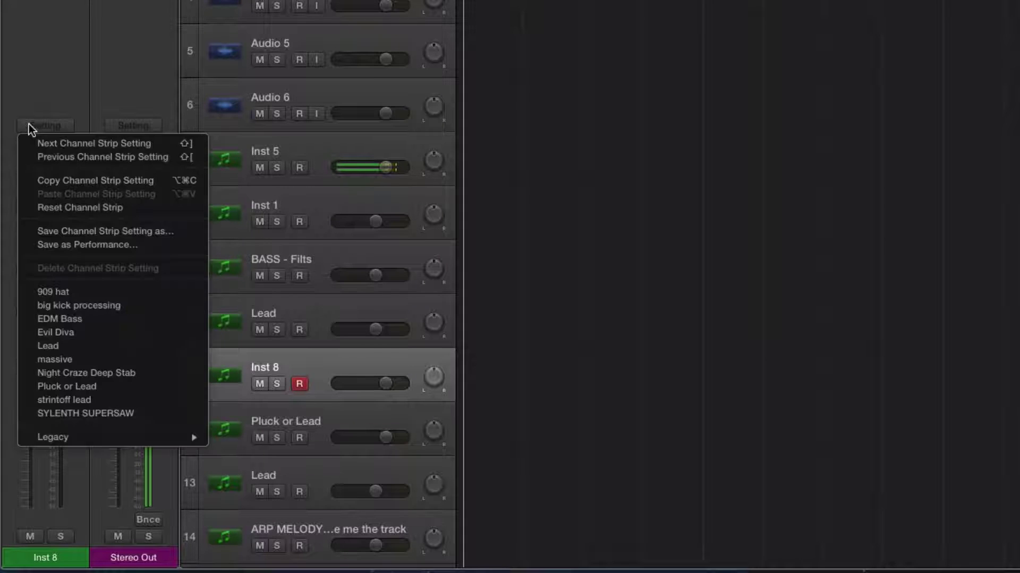
{"action": "left_click", "coordinate": [95, 344]}
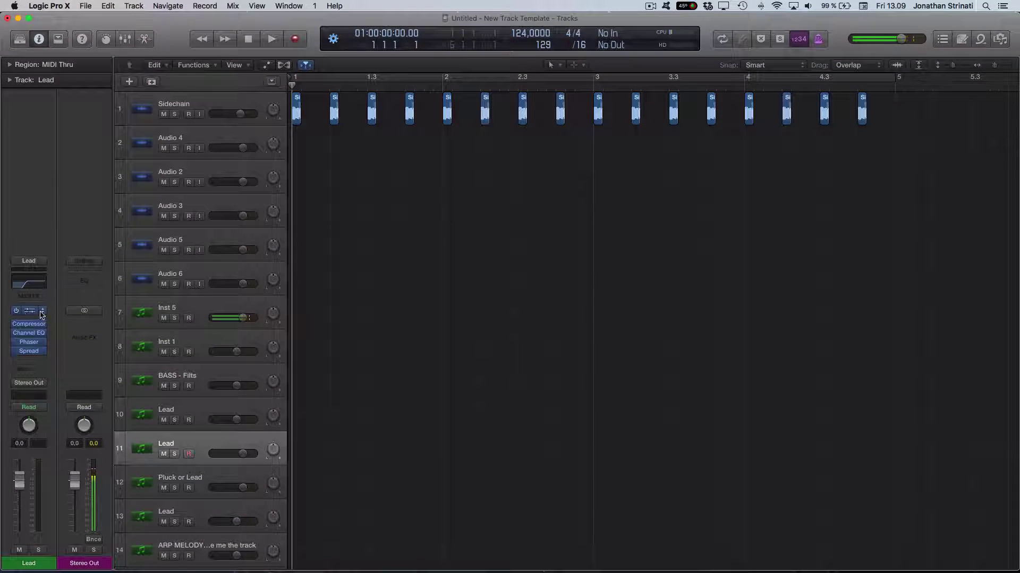
Open Massive on the new Lead track 11, view its preset list, and close the plug-in
{"action": "left_click", "coordinate": [36, 312]}
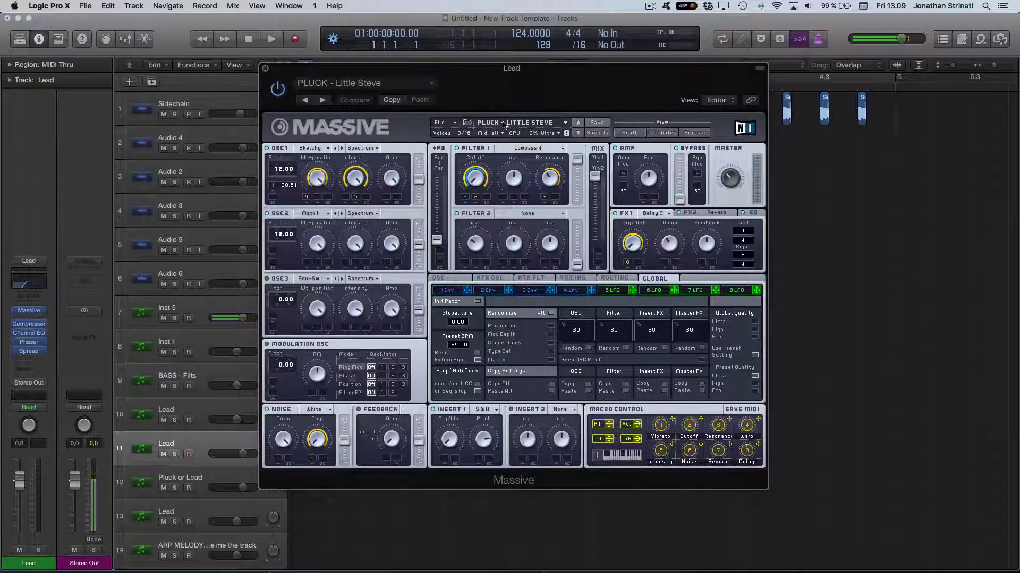
{"action": "left_click", "coordinate": [504, 123]}
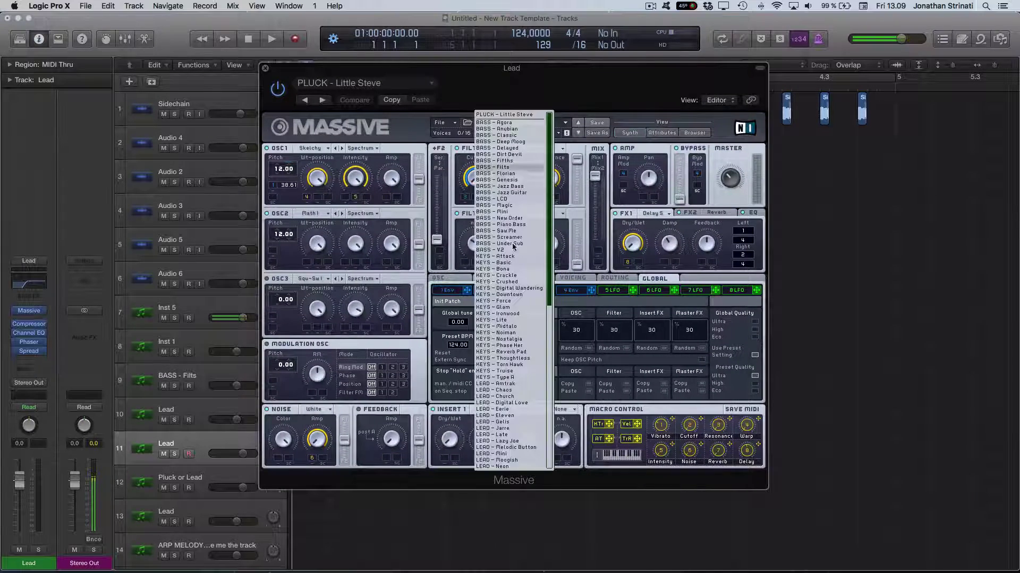
{"action": "left_click", "coordinate": [265, 68]}
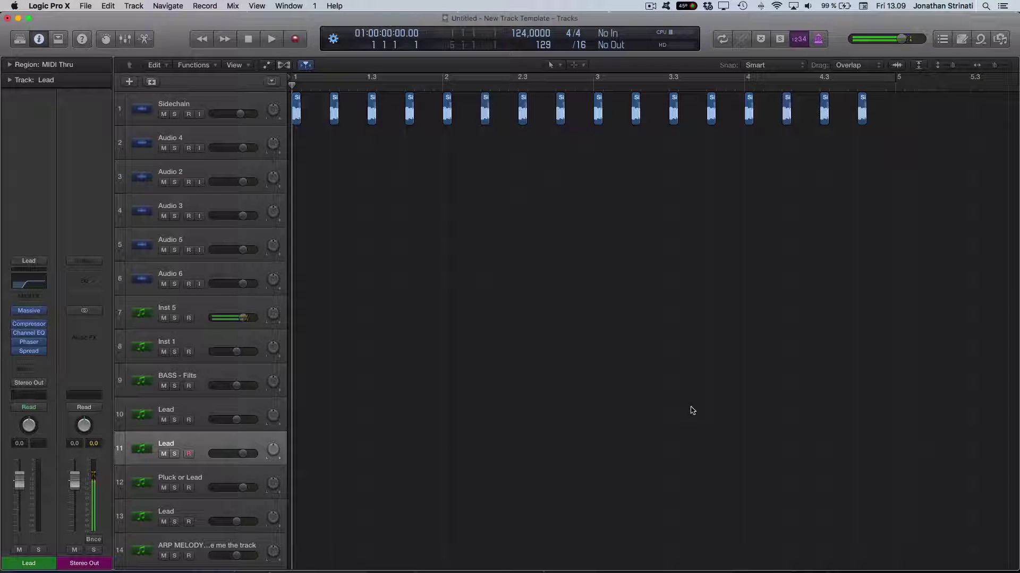
Compare the channel strips of the BASS - Filts track and the two Lead tracks below it
{"action": "left_click", "coordinate": [234, 377]}
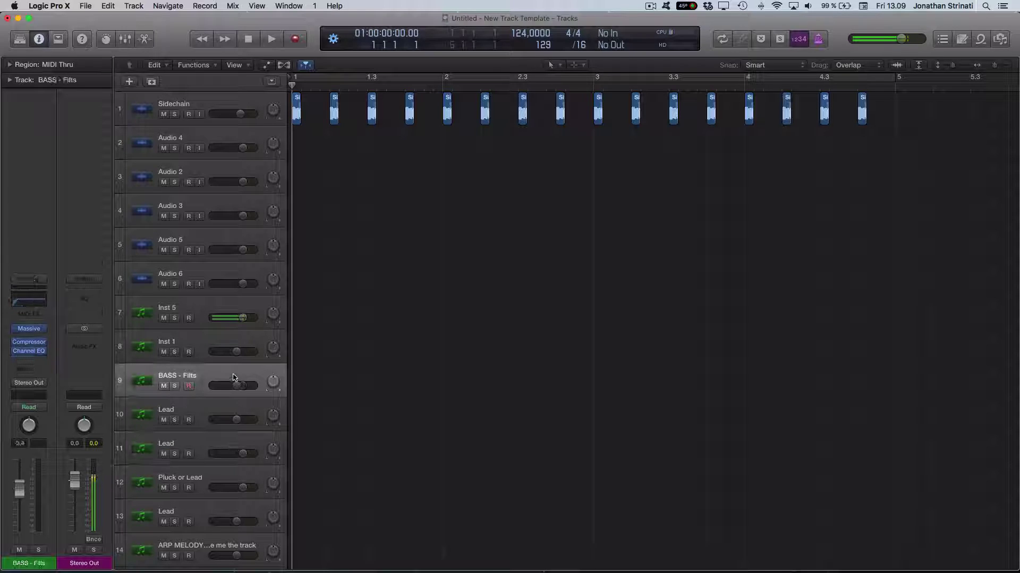
{"action": "key", "text": "Down"}
{"action": "key", "text": "Down"}
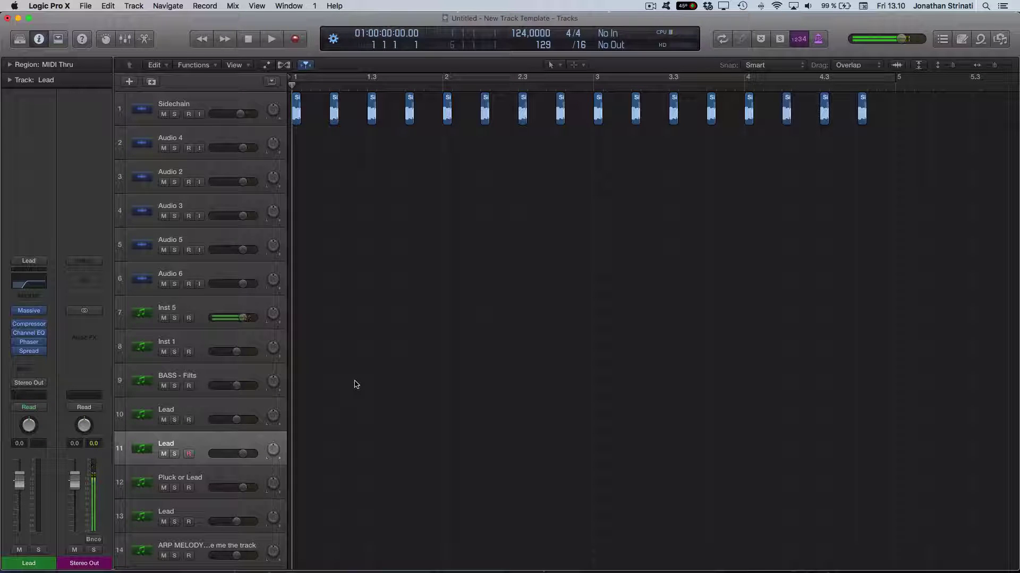
Mute the Inst 5 external instrument track
{"action": "key", "text": "Up"}
{"action": "key", "text": "Up"}
{"action": "key", "text": "Up"}
{"action": "key", "text": "Up"}
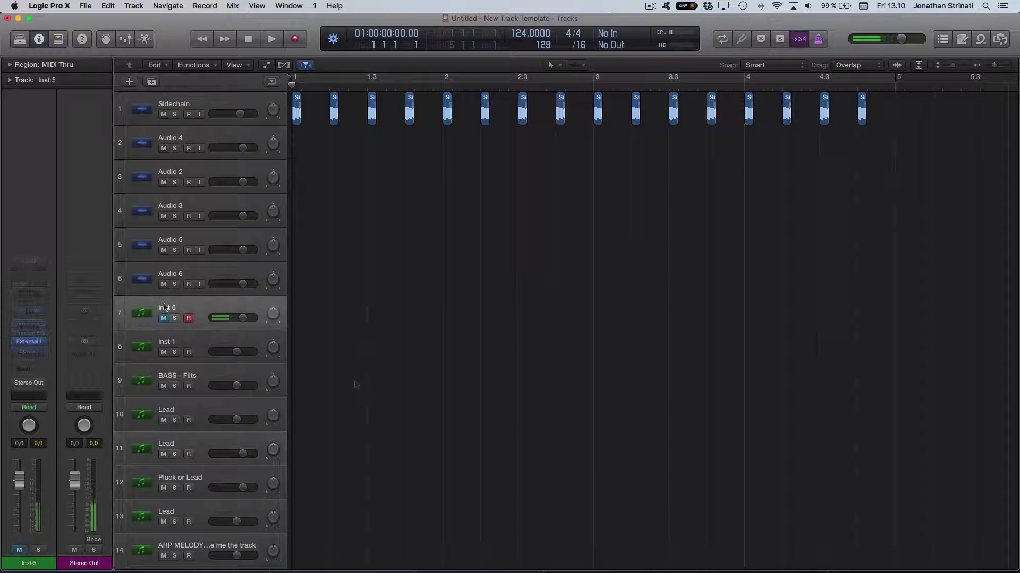
{"action": "left_click", "coordinate": [164, 318]}
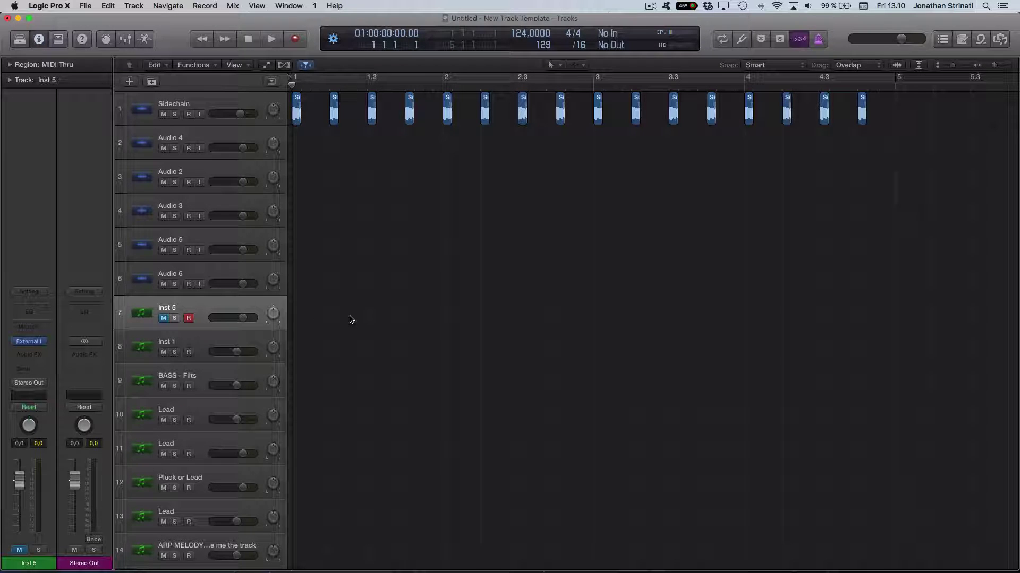
List the importable tracks of the Sustain 2 New Big Riff project in the file browser and widen the browser area
{"action": "key", "text": "f"}
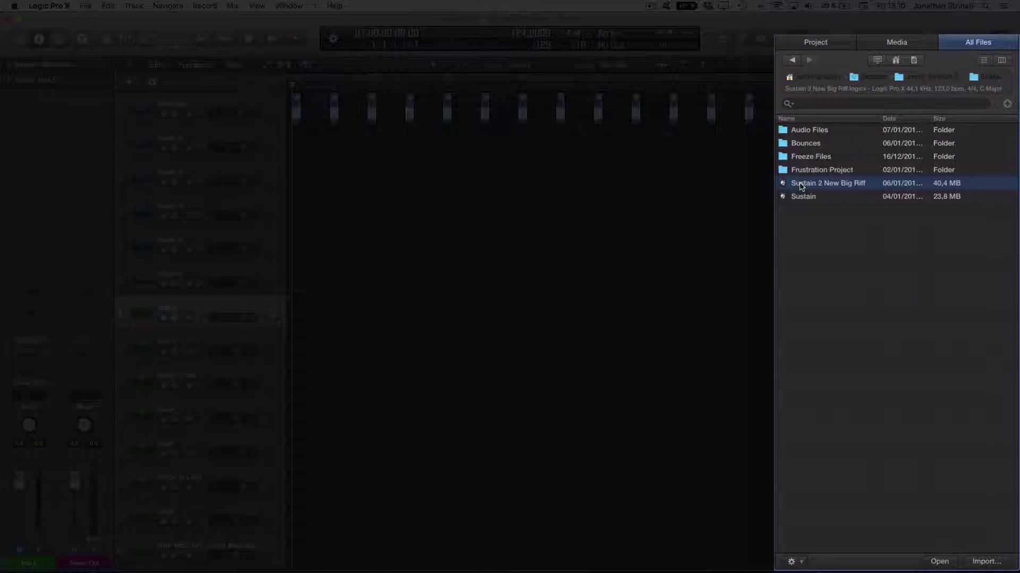
{"action": "left_click", "coordinate": [800, 196]}
{"action": "left_click", "coordinate": [801, 183]}
{"action": "left_click", "coordinate": [981, 563]}
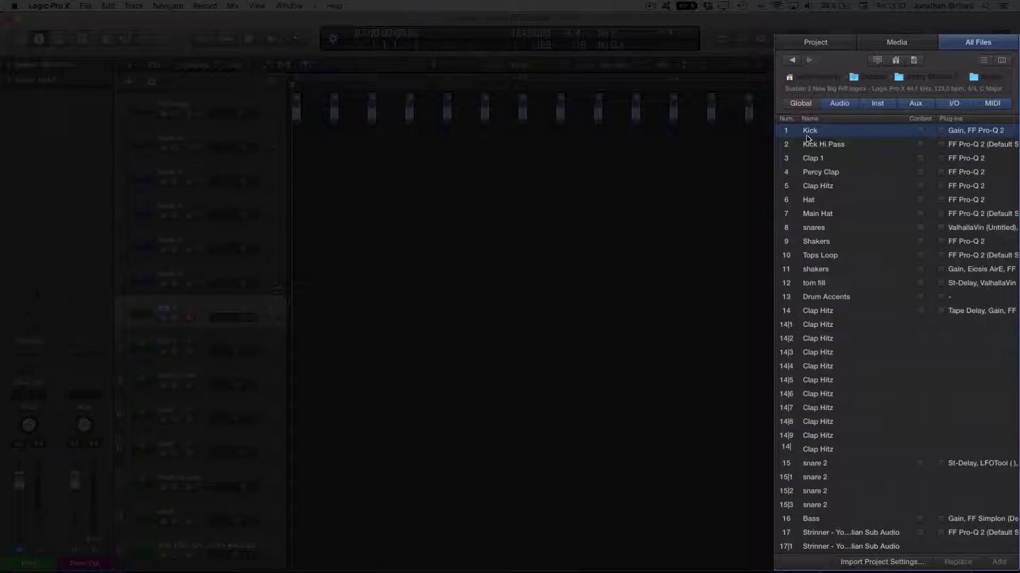
{"action": "scroll", "coordinate": [815, 266], "scroll_direction": "down", "scroll_amount": 5}
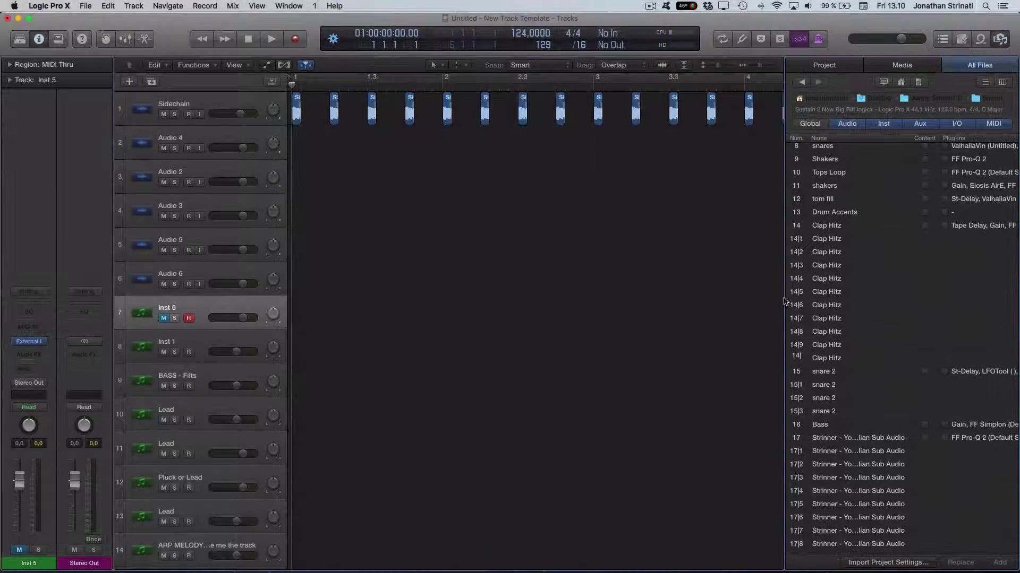
{"action": "left_click_drag", "start_coordinate": [777, 302], "coordinate": [523, 231]}
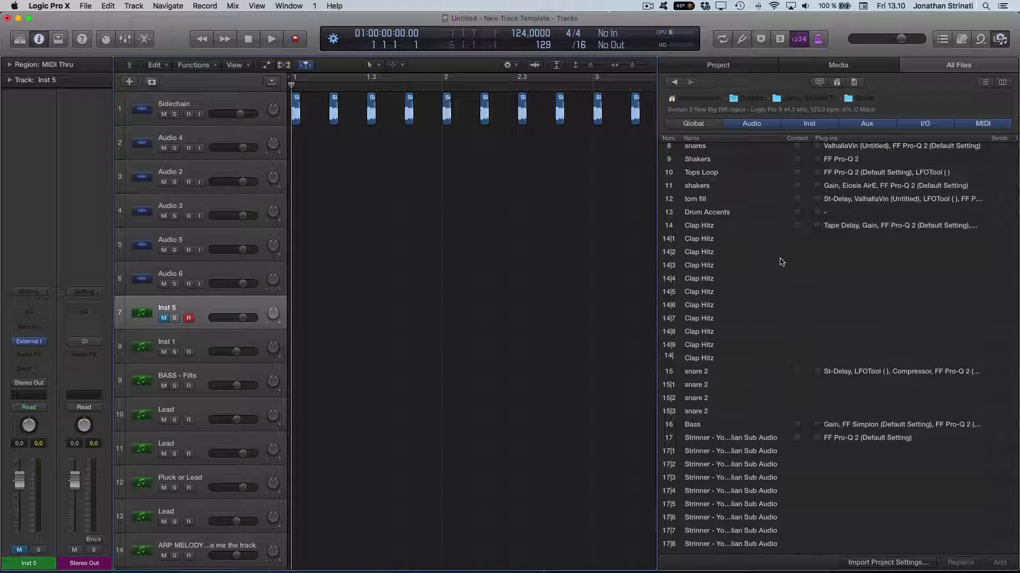
Examine the project's track list, including the content, plug-ins, sends, I/O and automation columns, down to the aux channels
{"action": "scroll", "coordinate": [728, 172], "scroll_direction": "up", "scroll_amount": 5}
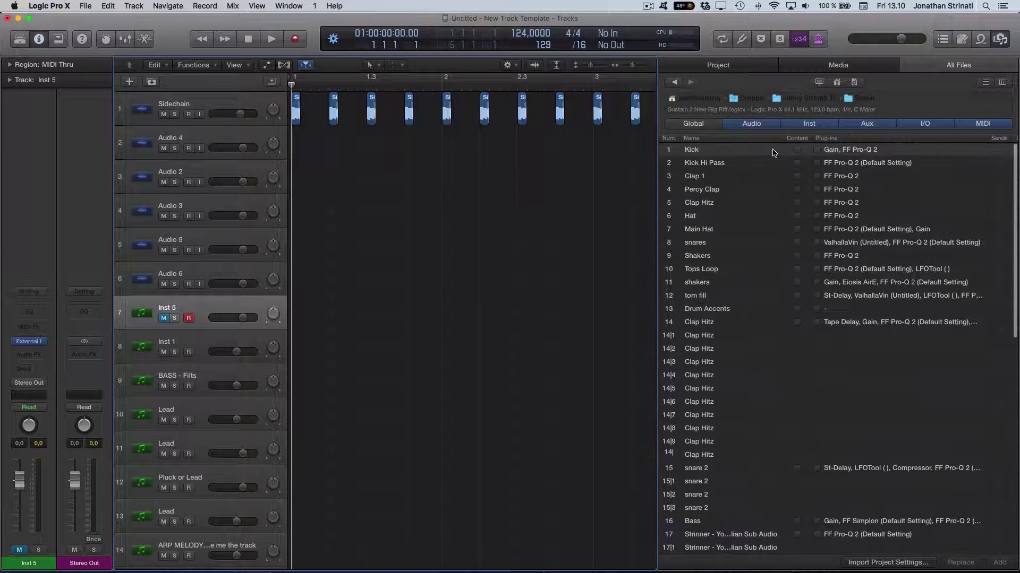
{"action": "scroll", "coordinate": [728, 210], "scroll_direction": "down", "scroll_amount": 2}
{"action": "left_click", "coordinate": [725, 265]}
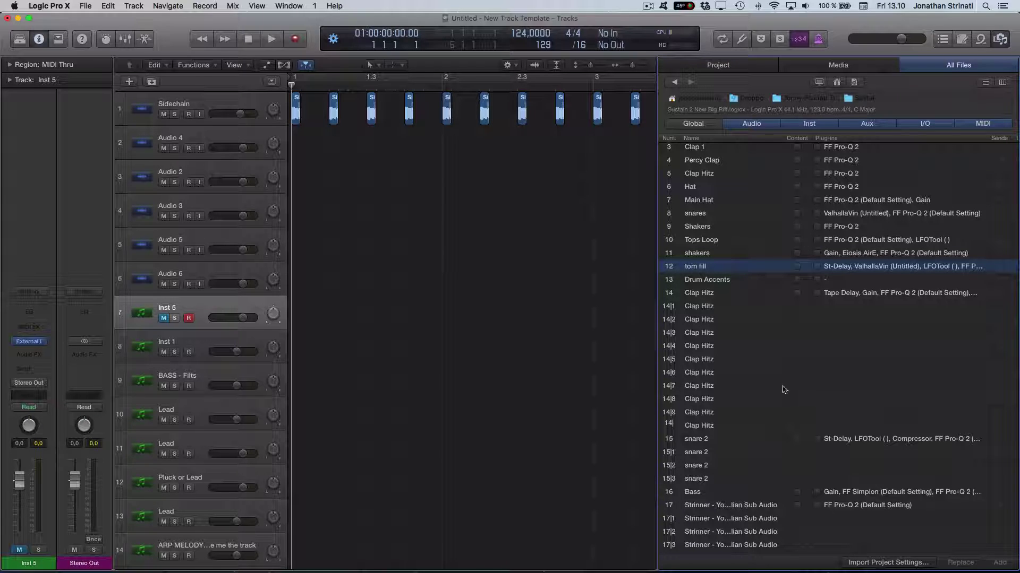
{"action": "scroll", "coordinate": [876, 239], "scroll_direction": "right", "scroll_amount": 3}
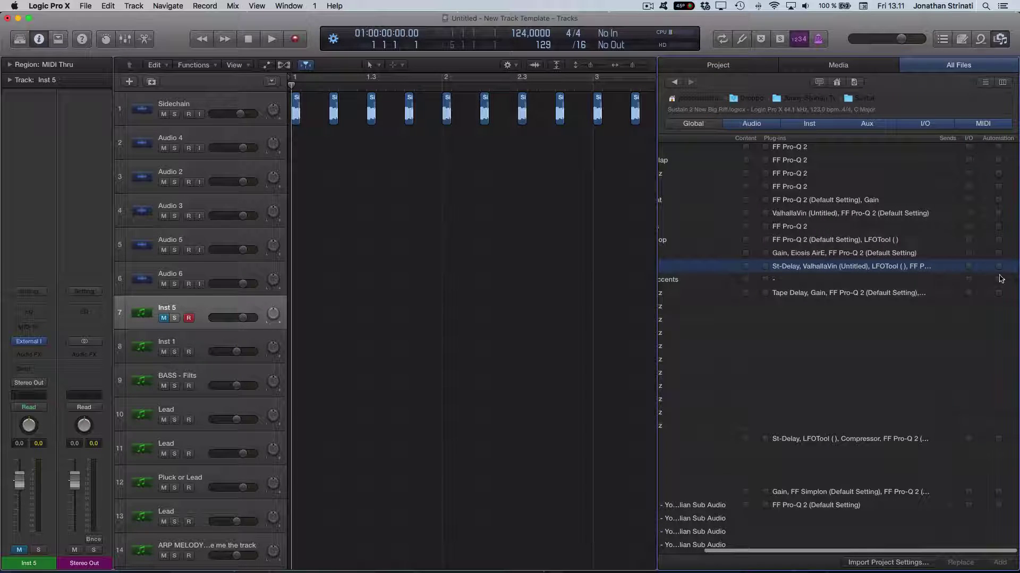
{"action": "scroll", "coordinate": [778, 280], "scroll_direction": "left", "scroll_amount": 3}
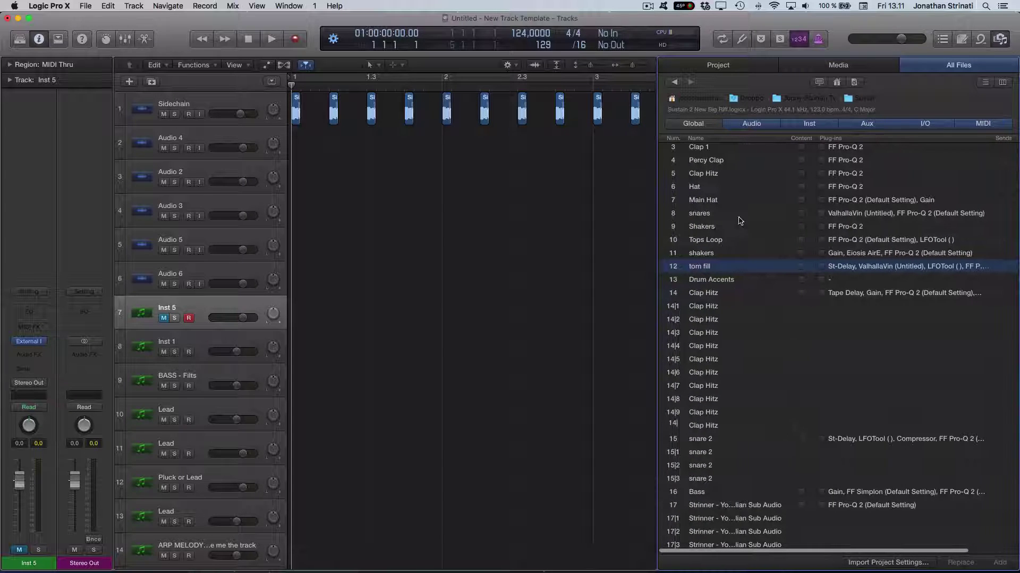
{"action": "scroll", "coordinate": [690, 333], "scroll_direction": "down", "scroll_amount": 5}
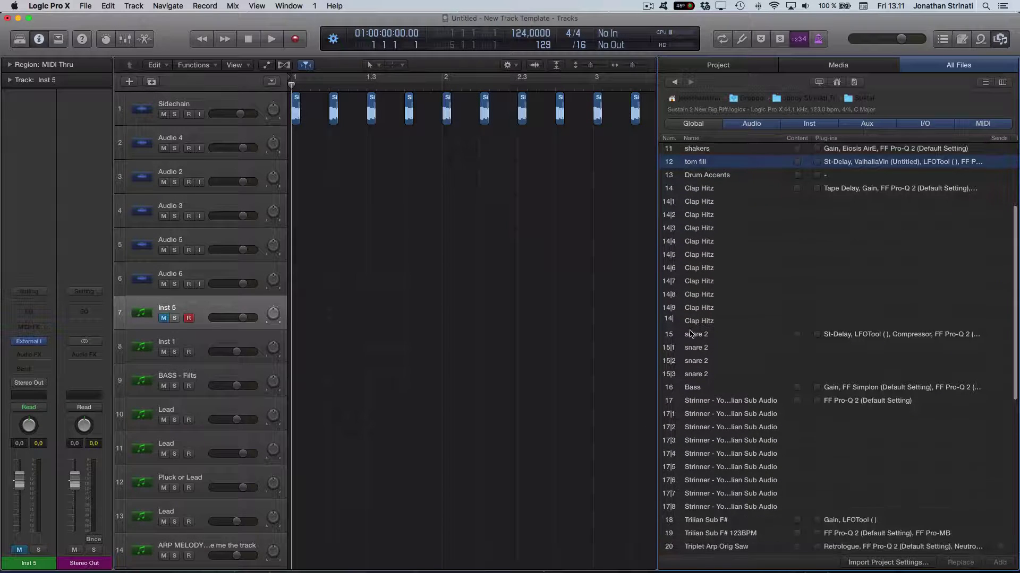
{"action": "scroll", "coordinate": [690, 334], "scroll_direction": "down", "scroll_amount": 5}
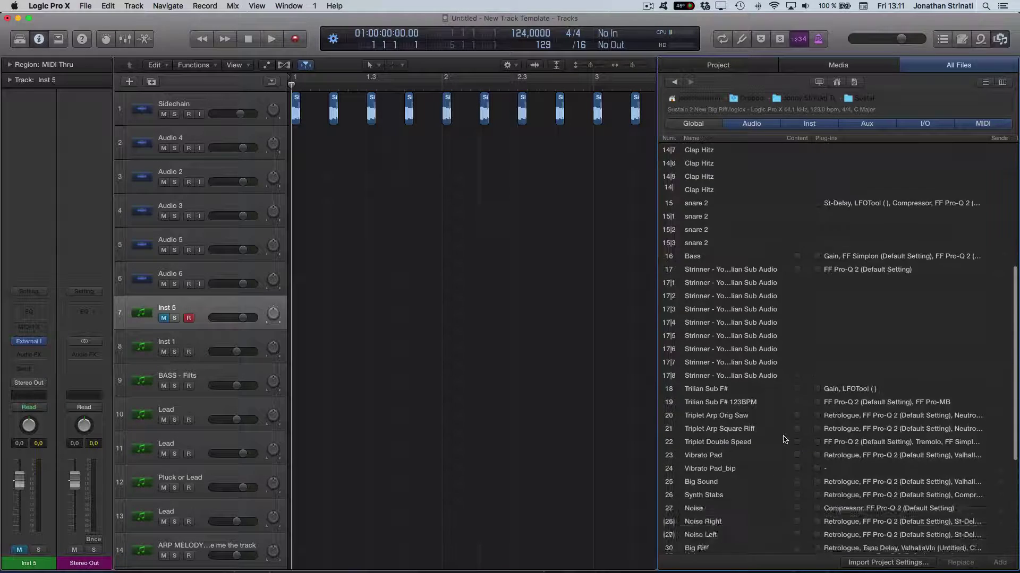
{"action": "scroll", "coordinate": [784, 439], "scroll_direction": "down", "scroll_amount": 5}
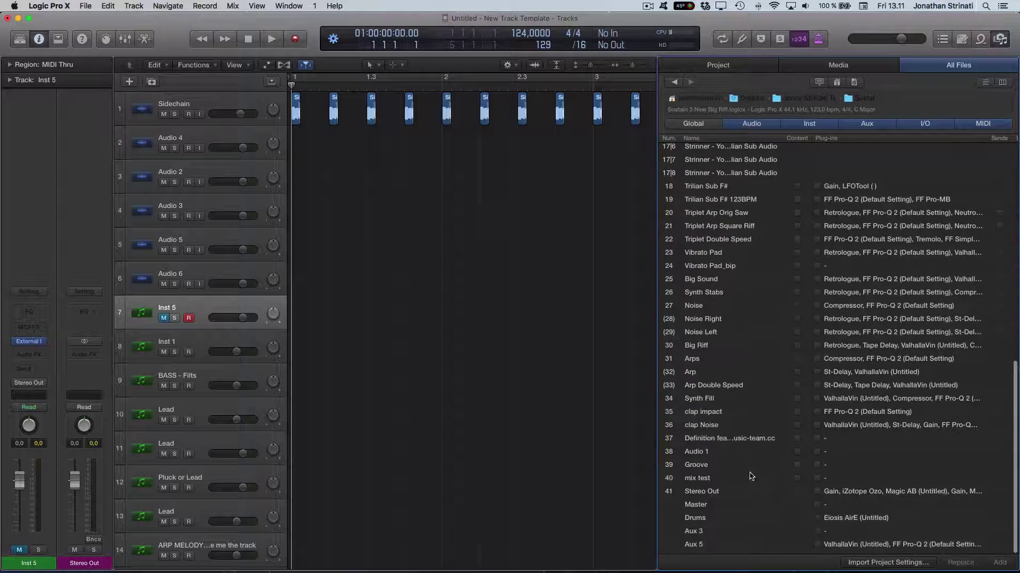
Import the Aux 5 channel with its plug-ins from the listed project and check its strip in the mixer
{"action": "left_click", "coordinate": [697, 509]}
{"action": "left_click", "coordinate": [693, 469]}
{"action": "scroll", "coordinate": [747, 541], "scroll_direction": "down", "scroll_amount": 1}
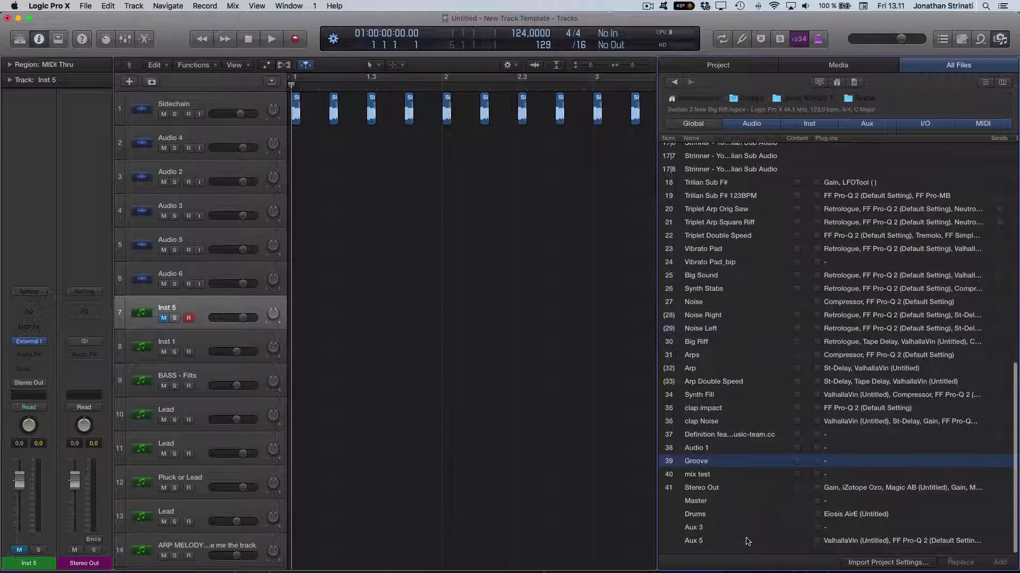
{"action": "scroll", "coordinate": [734, 397], "scroll_direction": "up", "scroll_amount": 1}
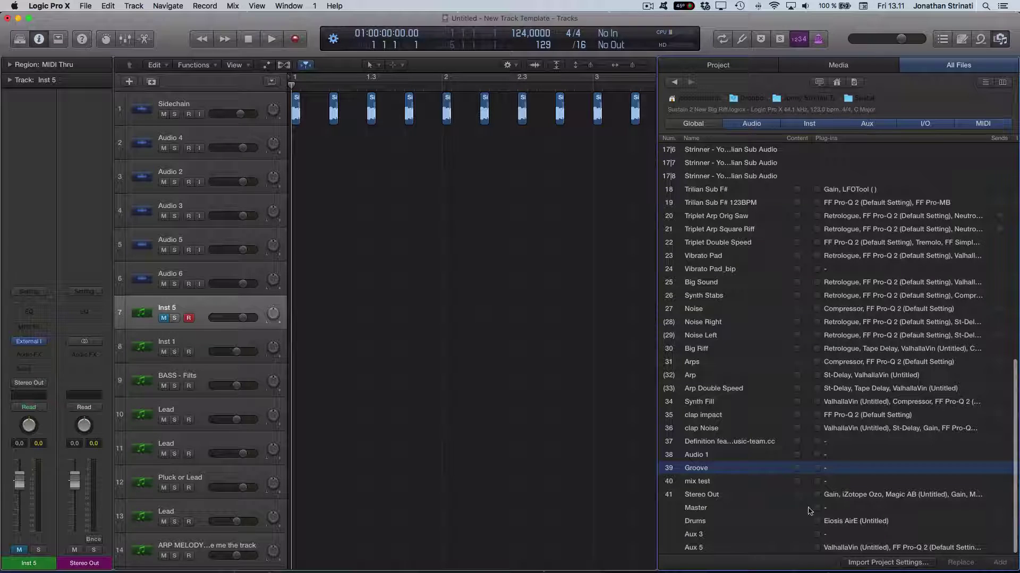
{"action": "left_click", "coordinate": [708, 549]}
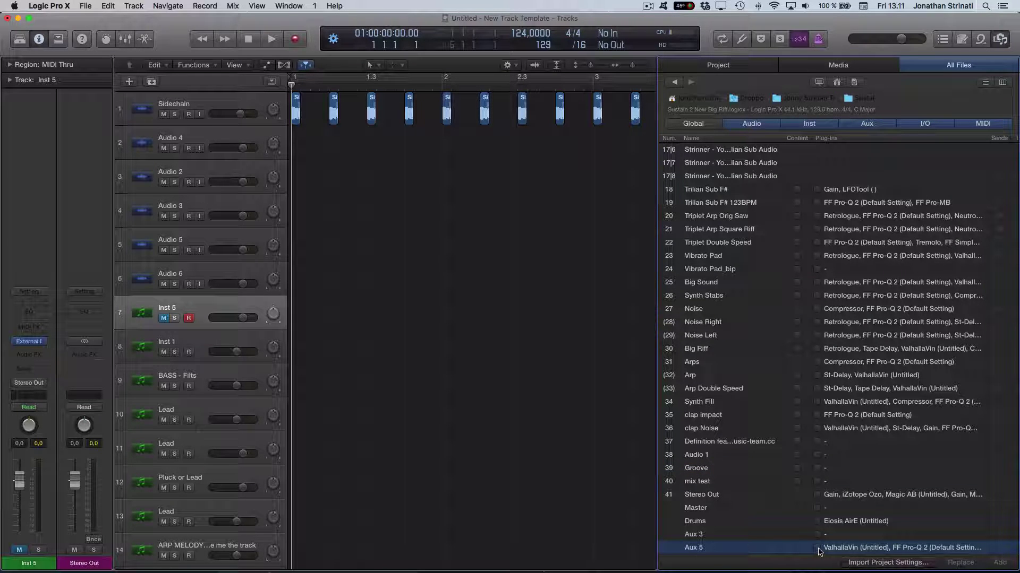
{"action": "left_click", "coordinate": [818, 548]}
{"action": "scroll", "coordinate": [867, 463], "scroll_direction": "down", "scroll_amount": 1}
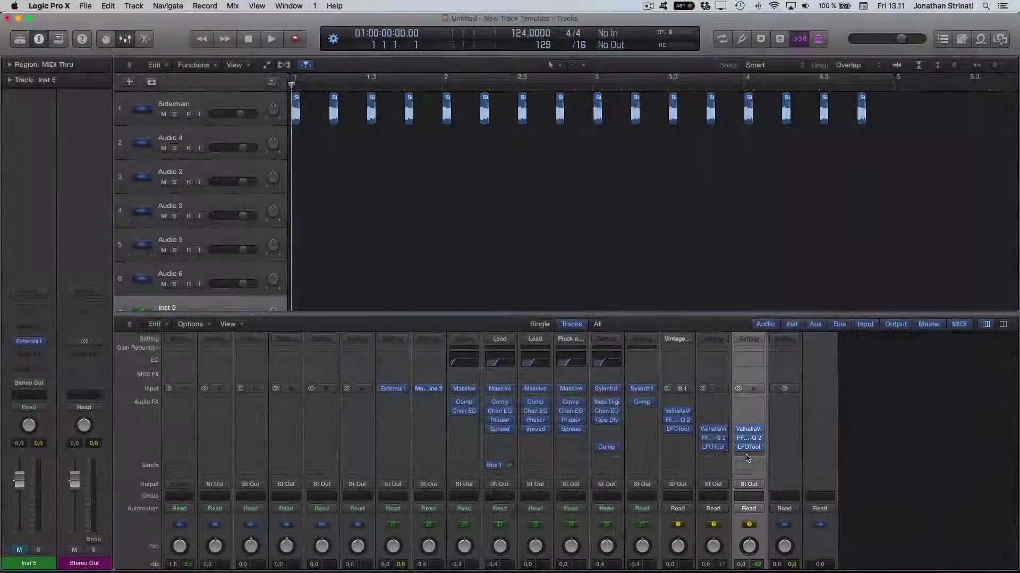
{"action": "mouse_move", "coordinate": [748, 443]}
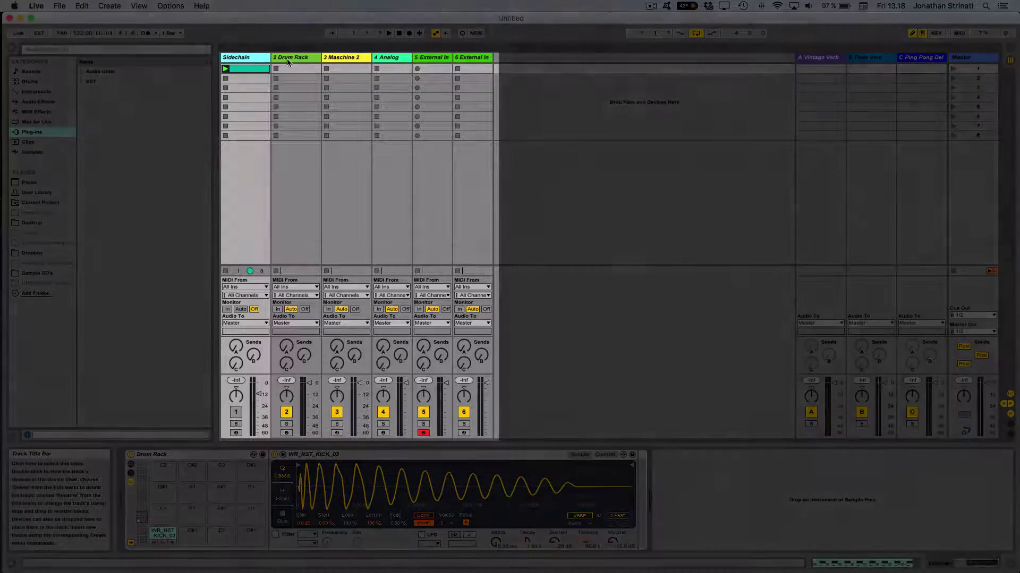
In Ableton Live, view the devices on the Drum Rack, Maschine 2, Analog, External In, Ping Pong return and Master tracks
{"action": "left_click", "coordinate": [287, 58]}
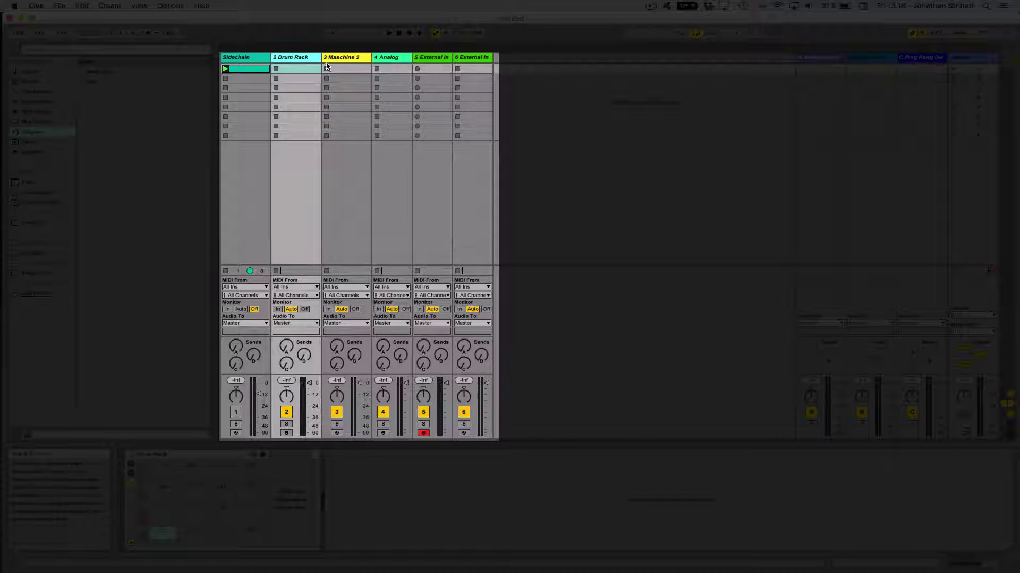
{"action": "key", "text": "Right"}
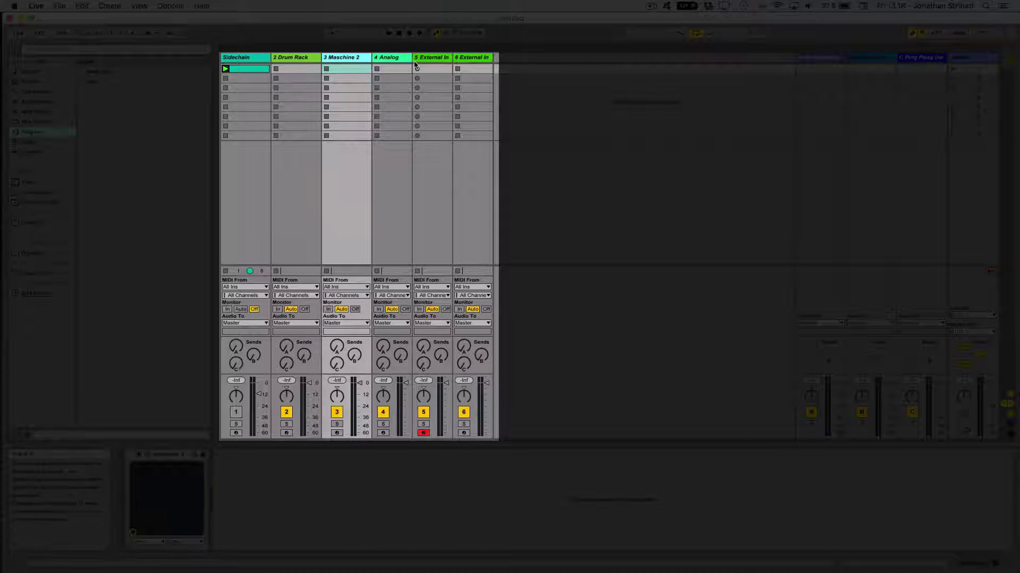
{"action": "left_click", "coordinate": [388, 60]}
{"action": "left_click", "coordinate": [424, 59]}
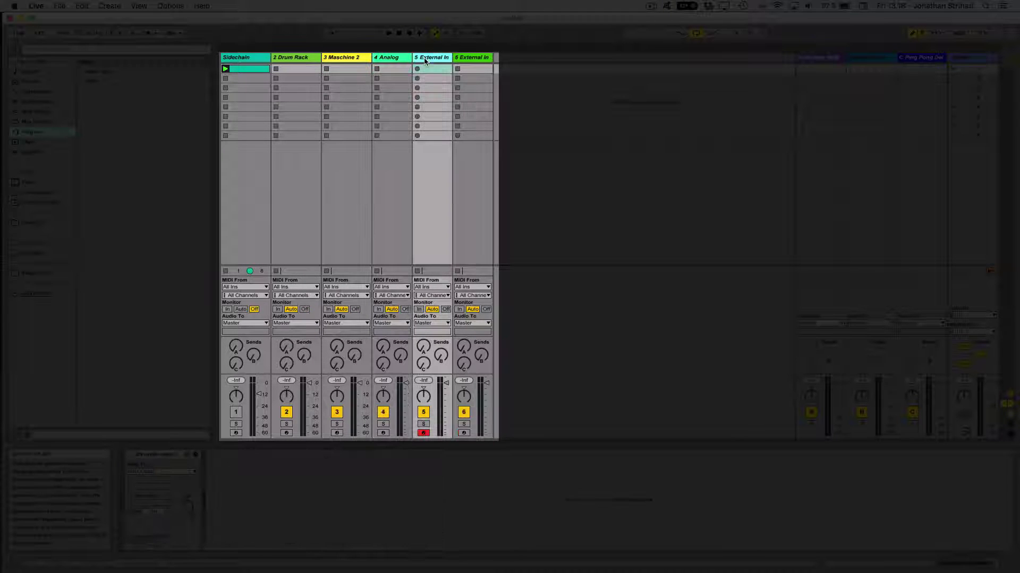
{"action": "left_click", "coordinate": [481, 57]}
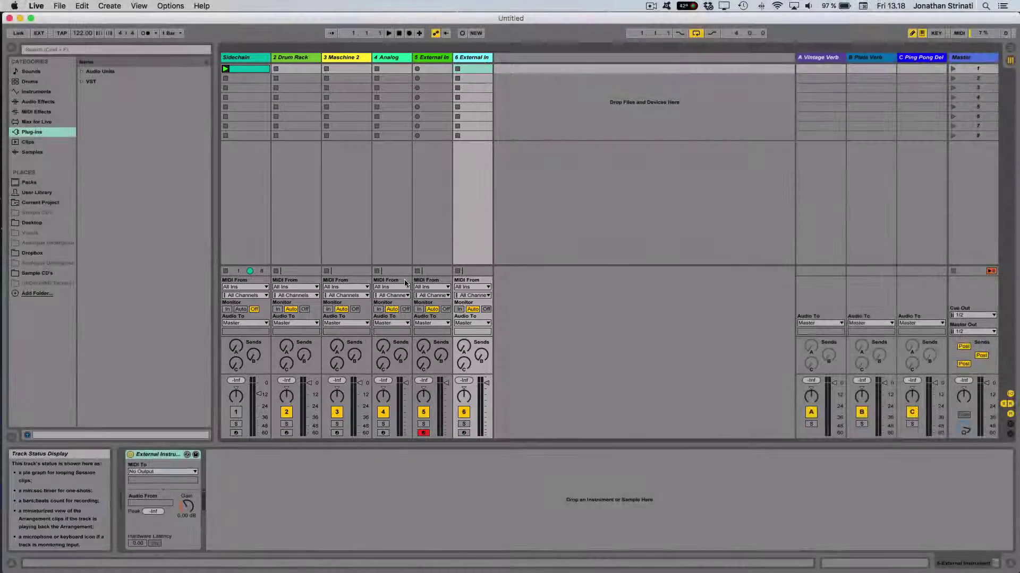
{"action": "left_click", "coordinate": [918, 58]}
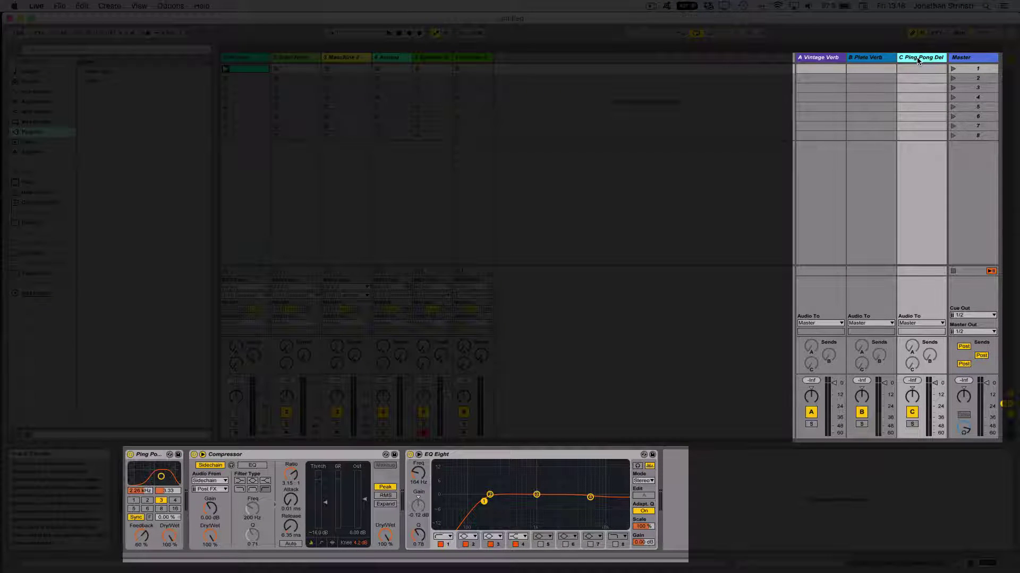
{"action": "left_click", "coordinate": [960, 58]}
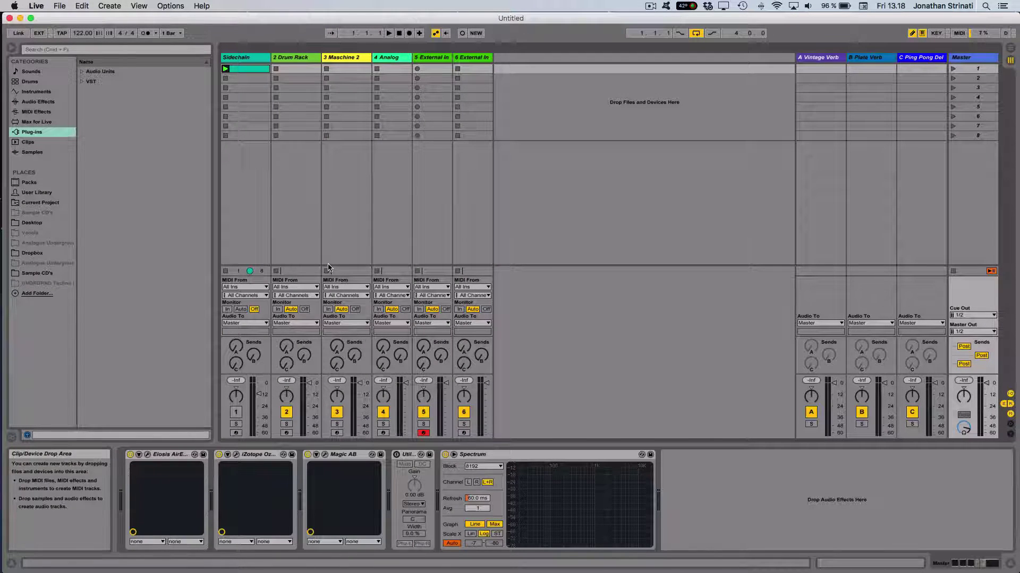
Save the current Live set as the default set, overwriting the existing default, and close the preferences
{"action": "left_click", "coordinate": [42, 7]}
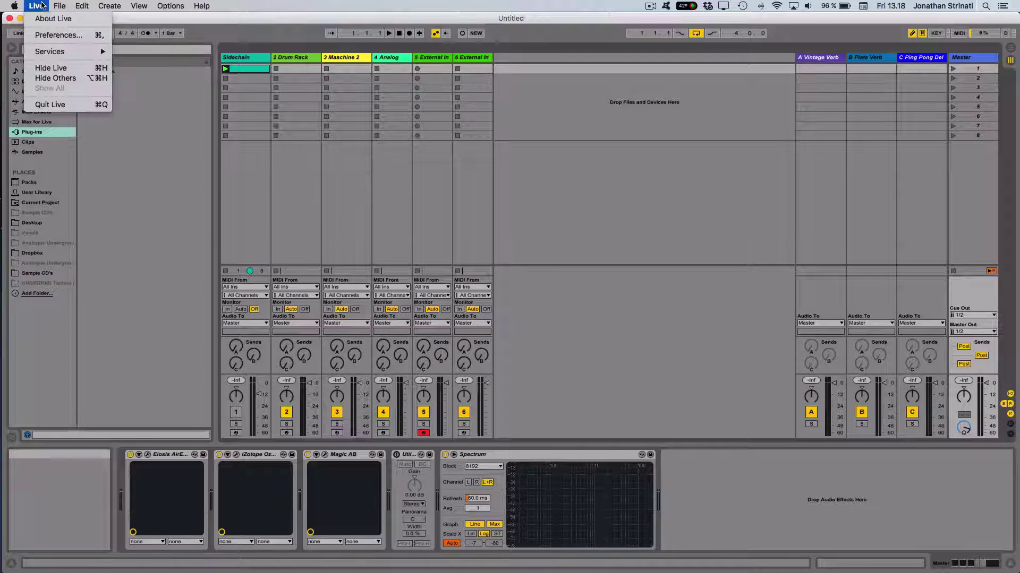
{"action": "left_click", "coordinate": [42, 33]}
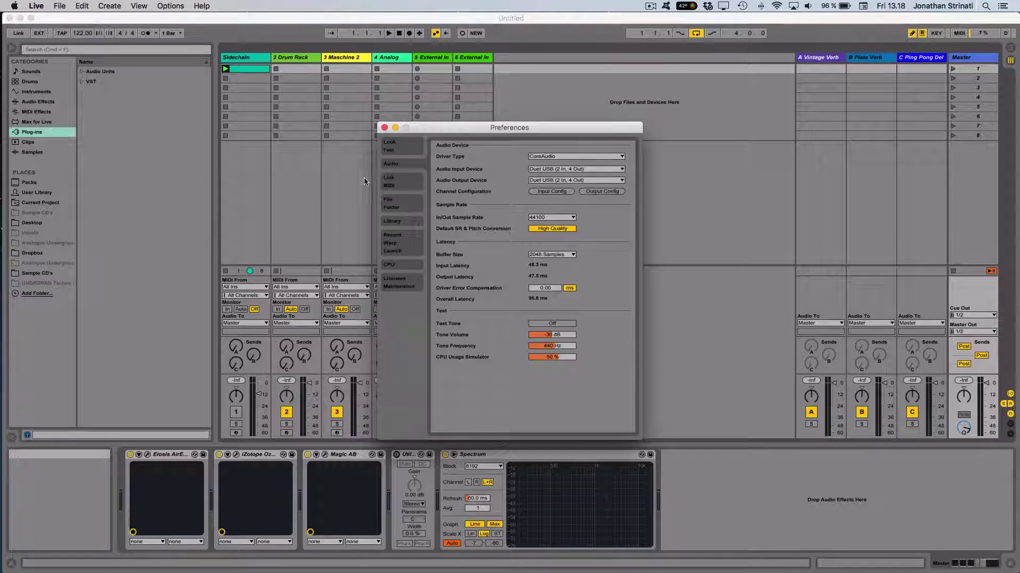
{"action": "left_click", "coordinate": [388, 203]}
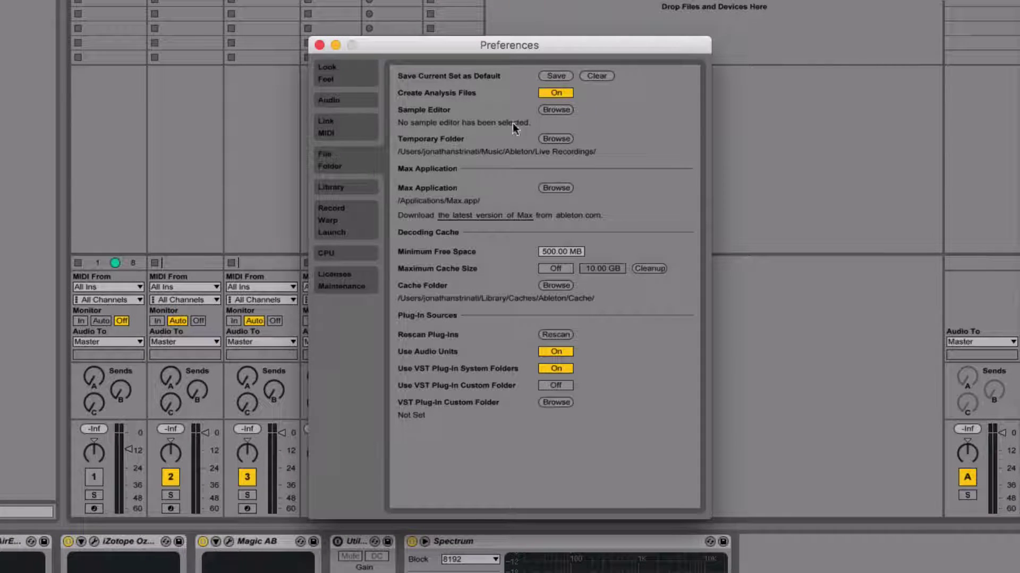
{"action": "left_click", "coordinate": [545, 74]}
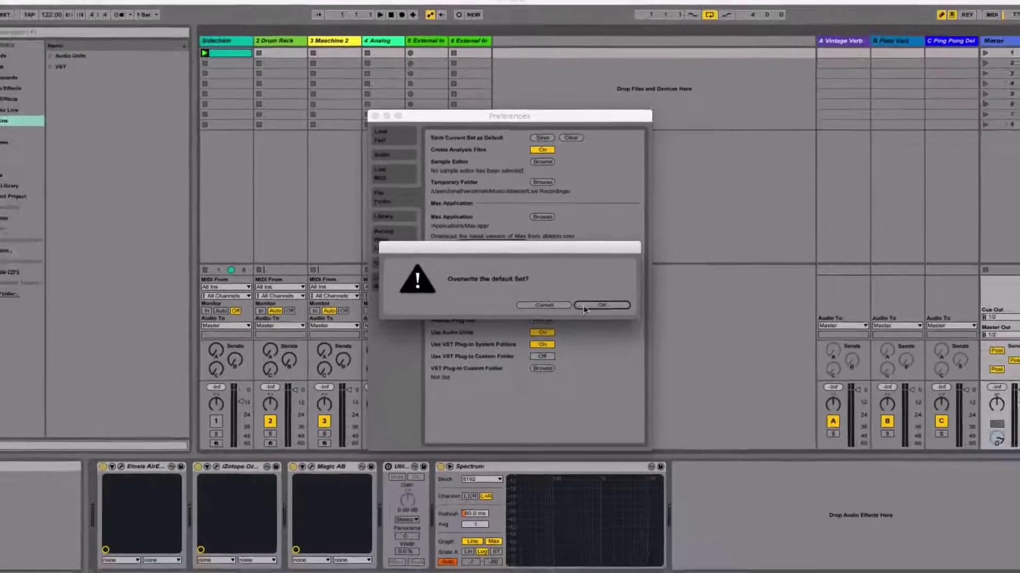
{"action": "left_click", "coordinate": [583, 305]}
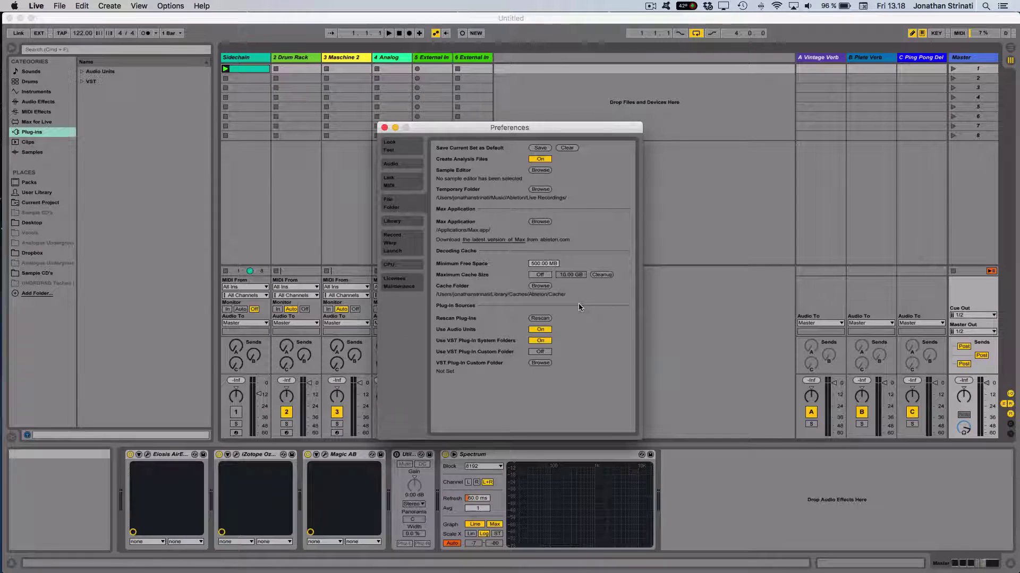
{"action": "left_click", "coordinate": [384, 128]}
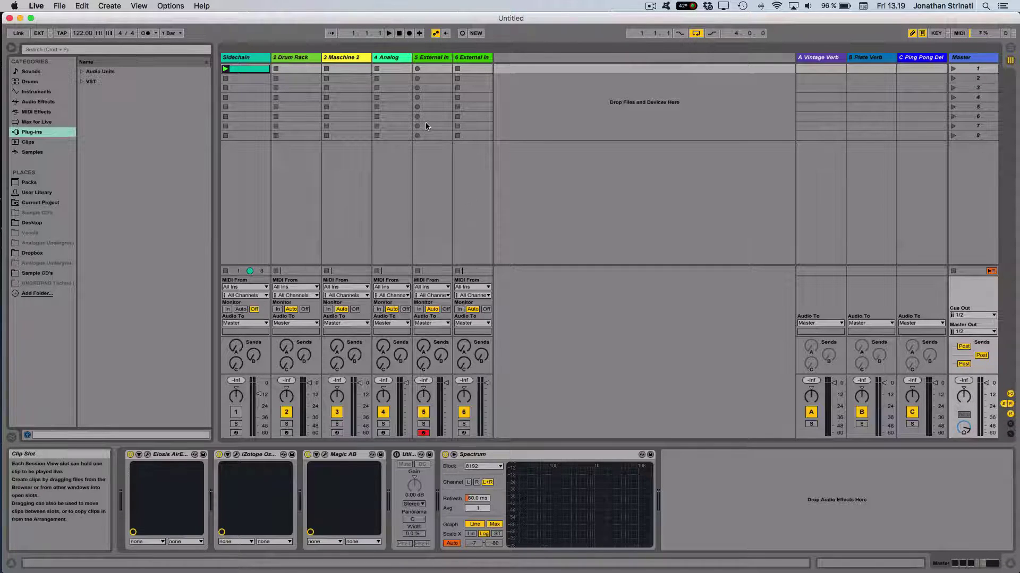
Start saving the Live set under a new name and choose Music > Ableton > User Library > Templates in the home folder as its location
{"action": "left_click", "coordinate": [66, 9]}
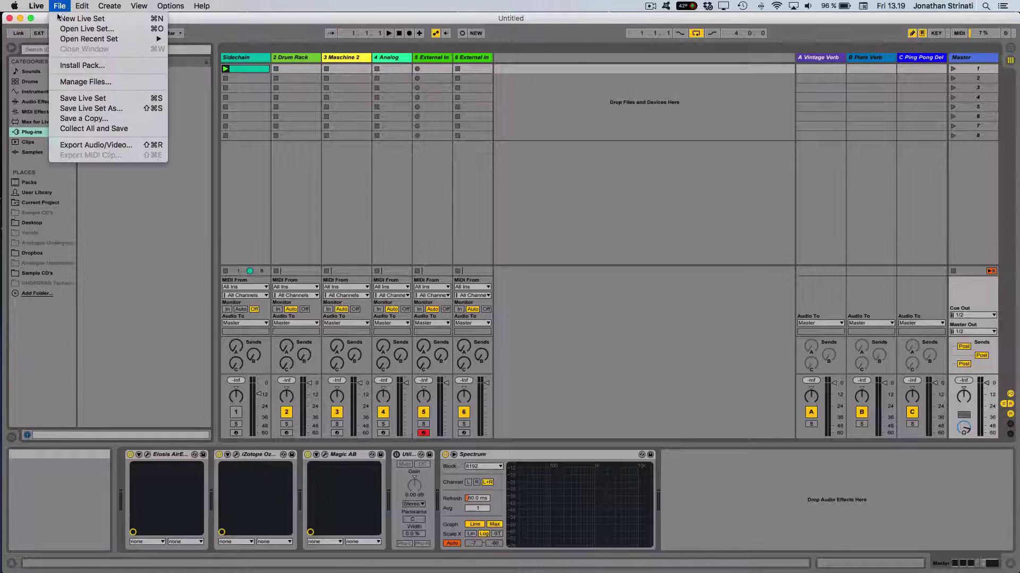
{"action": "left_click", "coordinate": [64, 109]}
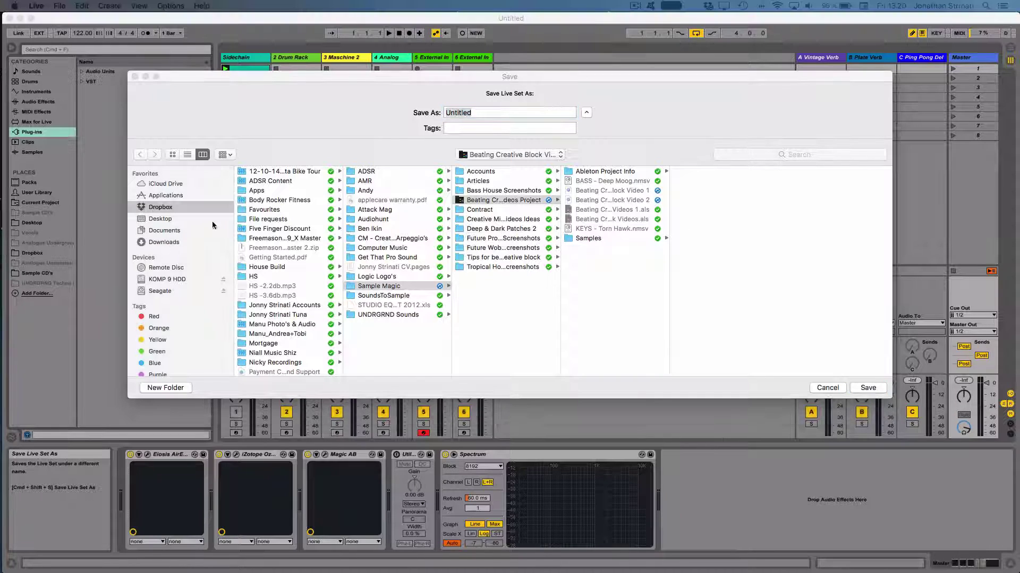
{"action": "left_click", "coordinate": [474, 155]}
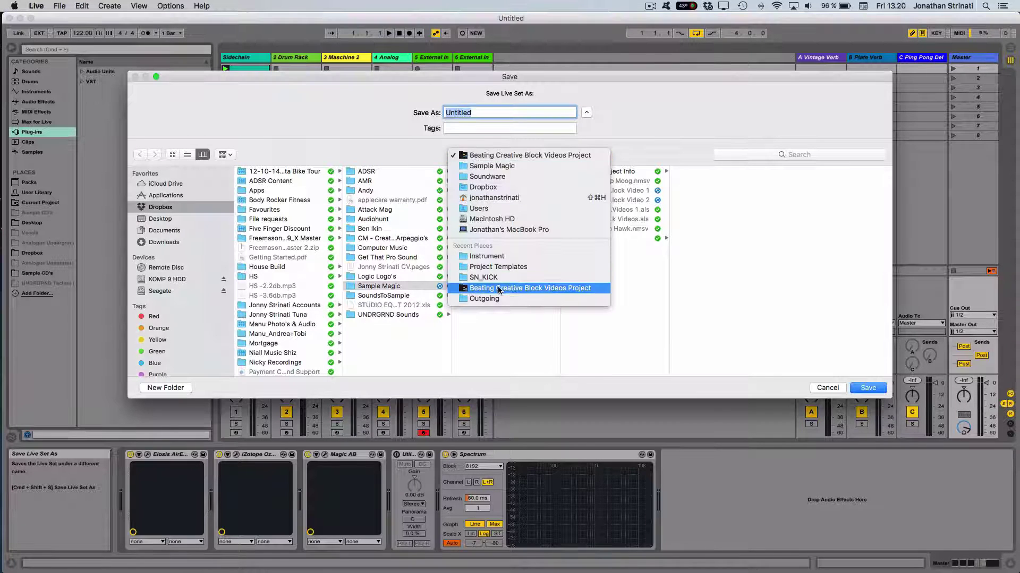
{"action": "left_click", "coordinate": [491, 218]}
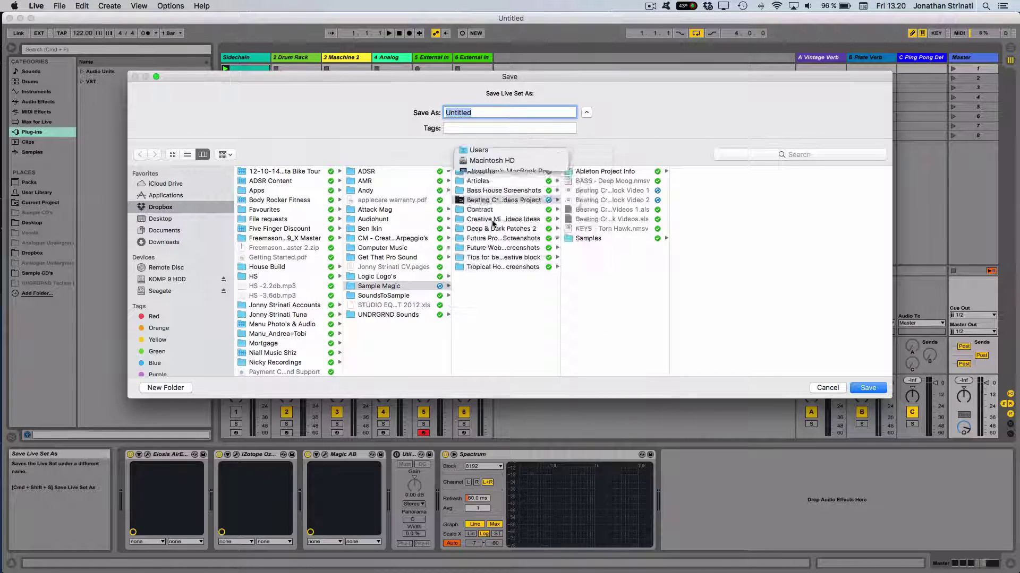
{"action": "left_click", "coordinate": [259, 209]}
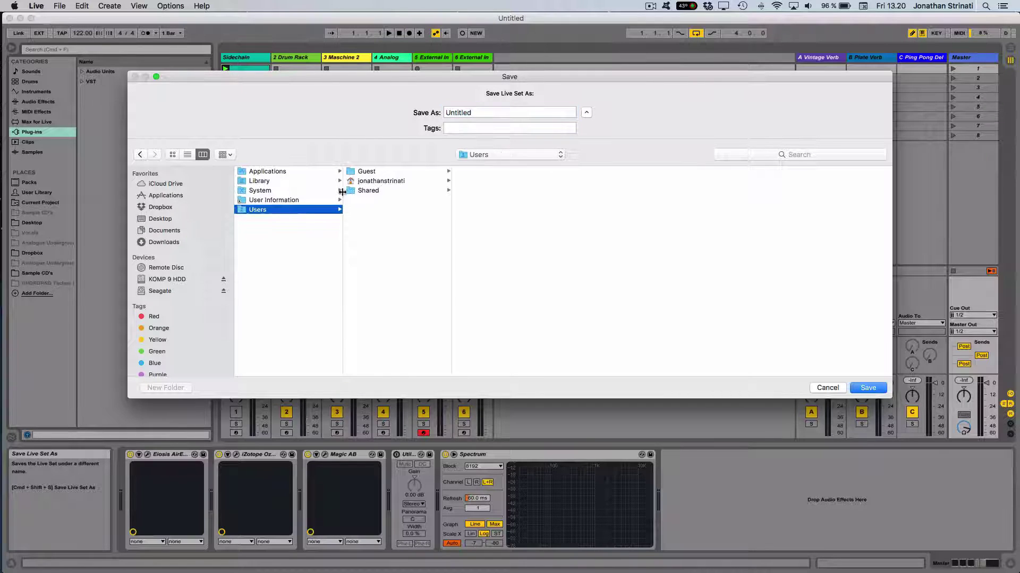
{"action": "left_click", "coordinate": [360, 183]}
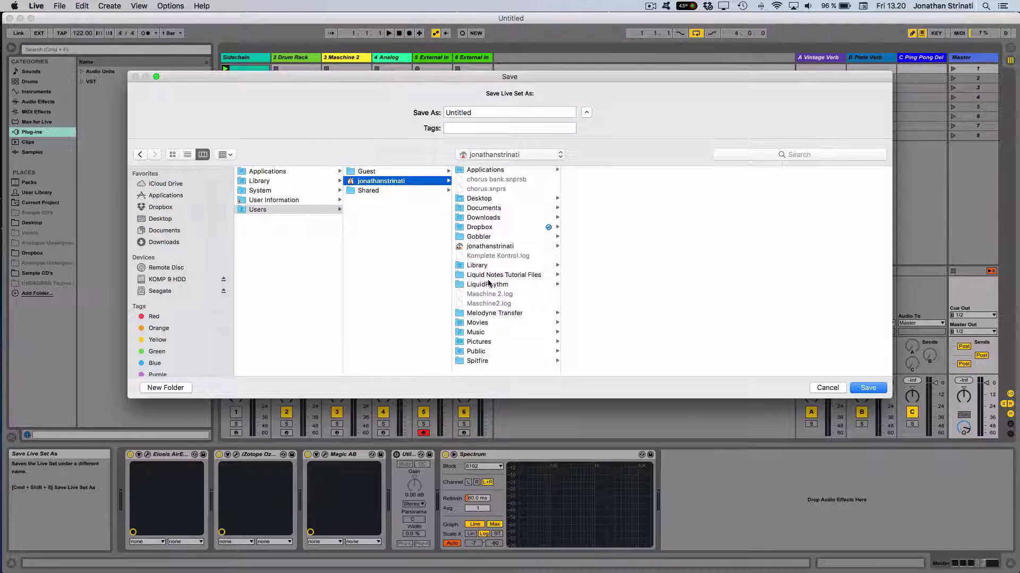
{"action": "left_click", "coordinate": [487, 334]}
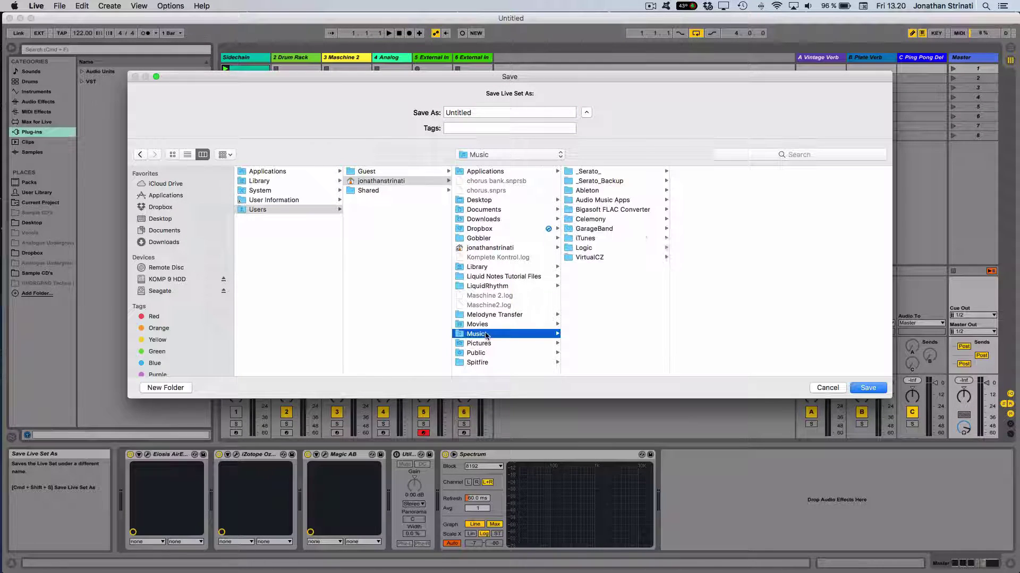
{"action": "left_click", "coordinate": [596, 191]}
{"action": "left_click", "coordinate": [702, 192]}
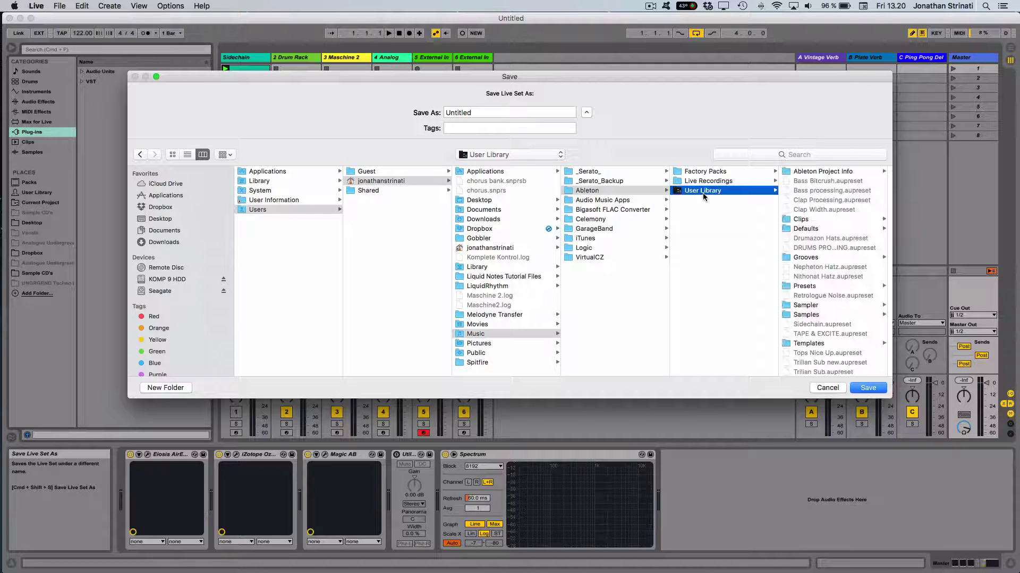
{"action": "scroll", "coordinate": [854, 273], "scroll_direction": "down", "scroll_amount": 3}
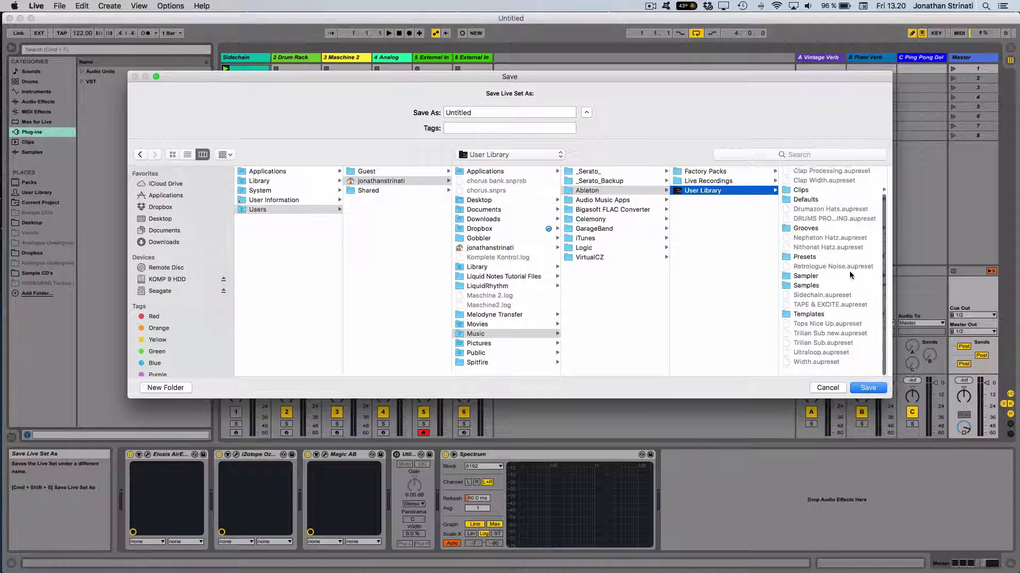
{"action": "left_click", "coordinate": [799, 325]}
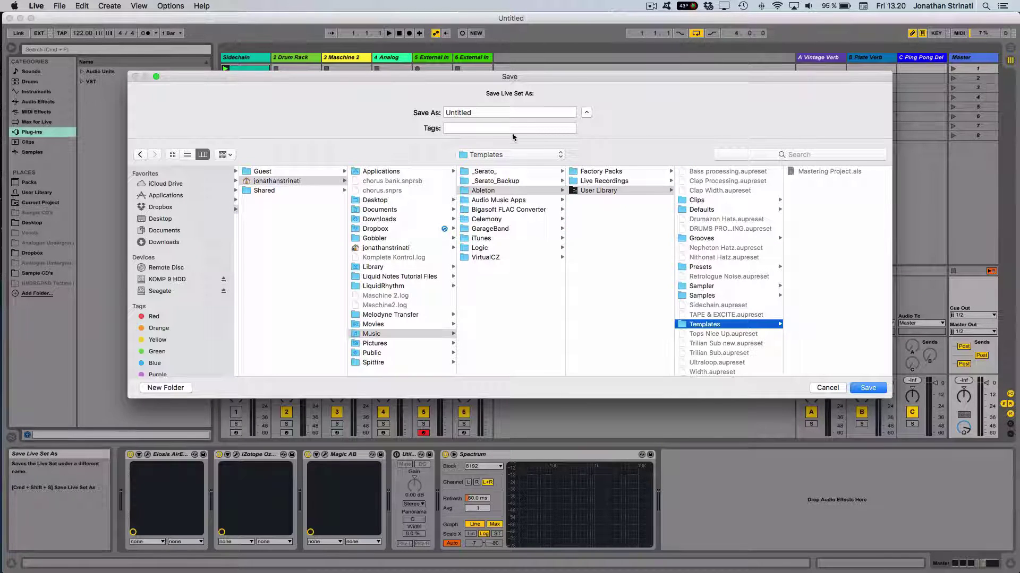
Name the set Mix Template and save it in the Templates folder
{"action": "double_click", "coordinate": [469, 112]}
{"action": "type", "text": "M"}
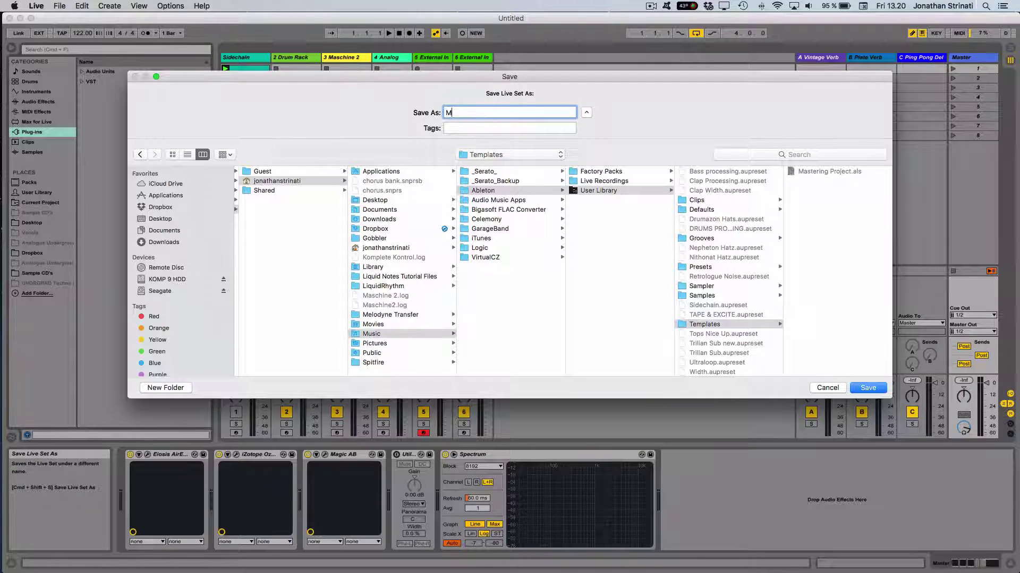
{"action": "type", "text": "ix Template"}
{"action": "key", "text": "Return"}
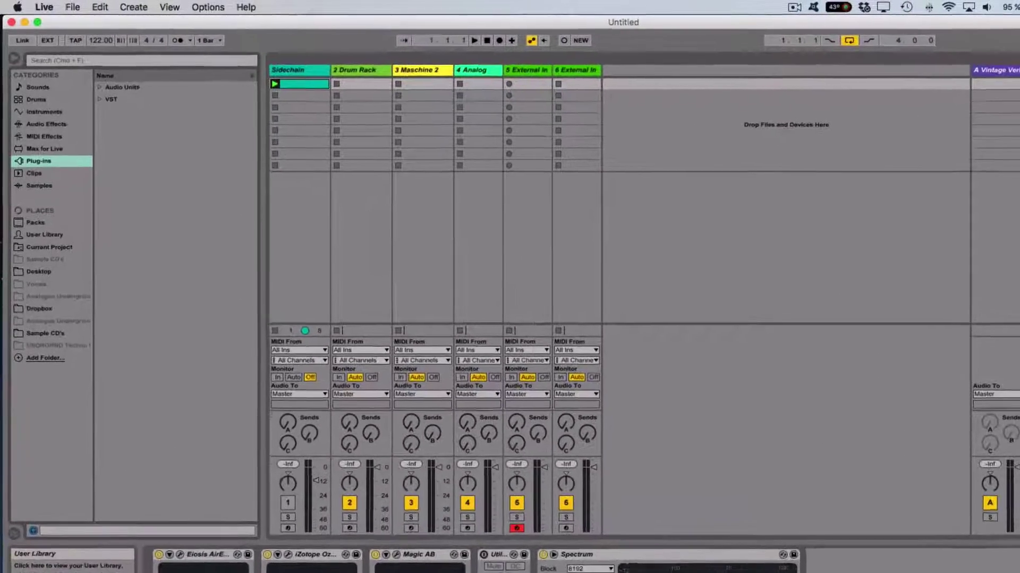
Look up Mix Template.als and Mastering Project.als in the User Library's Templates folder, and view the Maschine 2 track's devices
{"action": "left_click", "coordinate": [39, 204]}
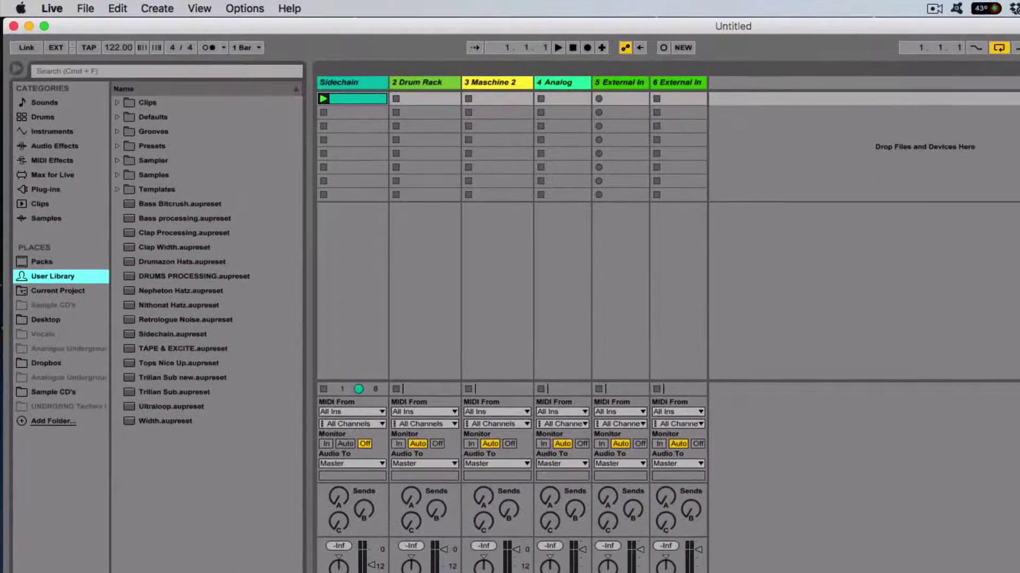
{"action": "left_click", "coordinate": [150, 182]}
{"action": "left_click", "coordinate": [117, 189]}
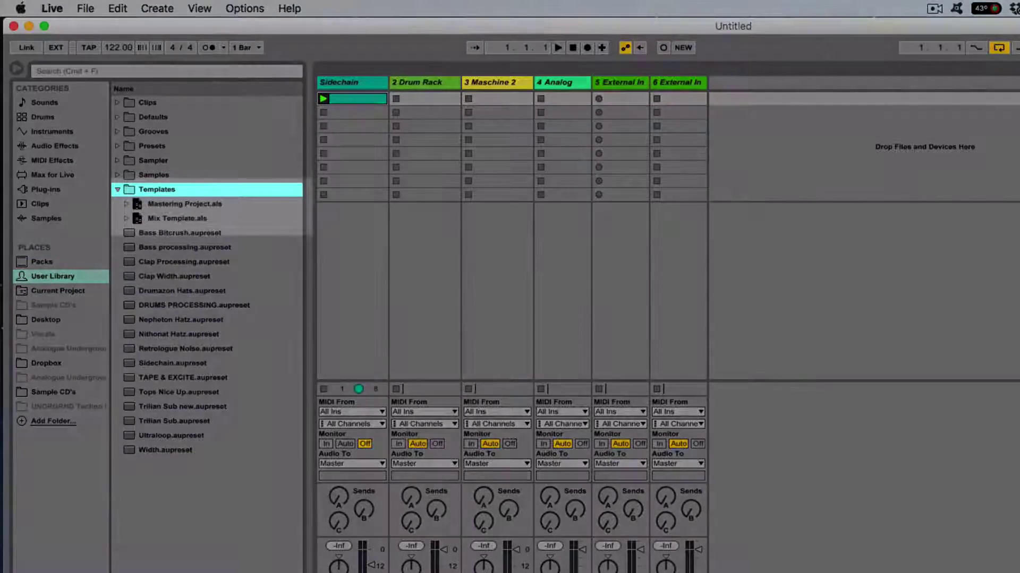
{"action": "left_click", "coordinate": [177, 218]}
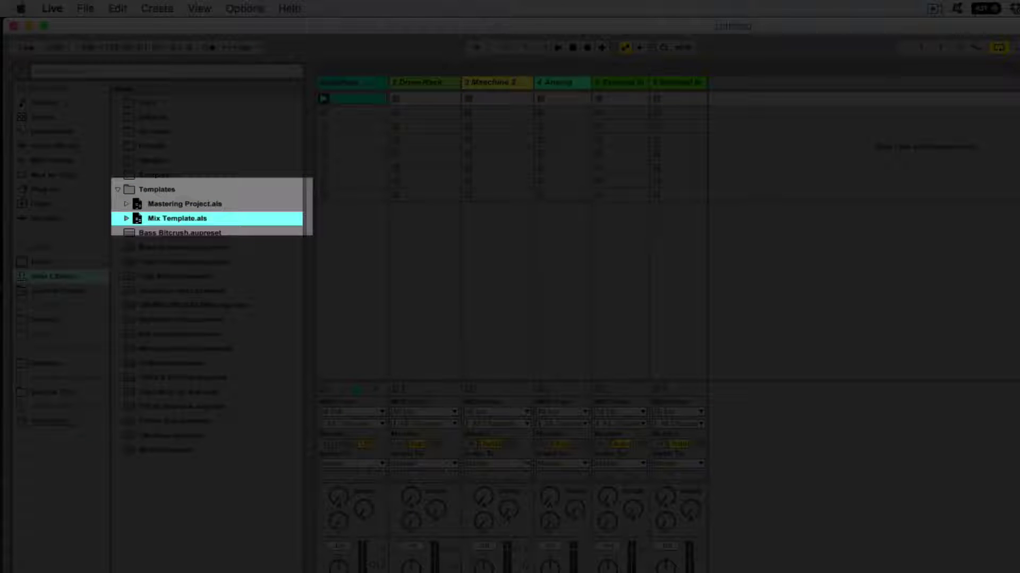
{"action": "left_click", "coordinate": [184, 204]}
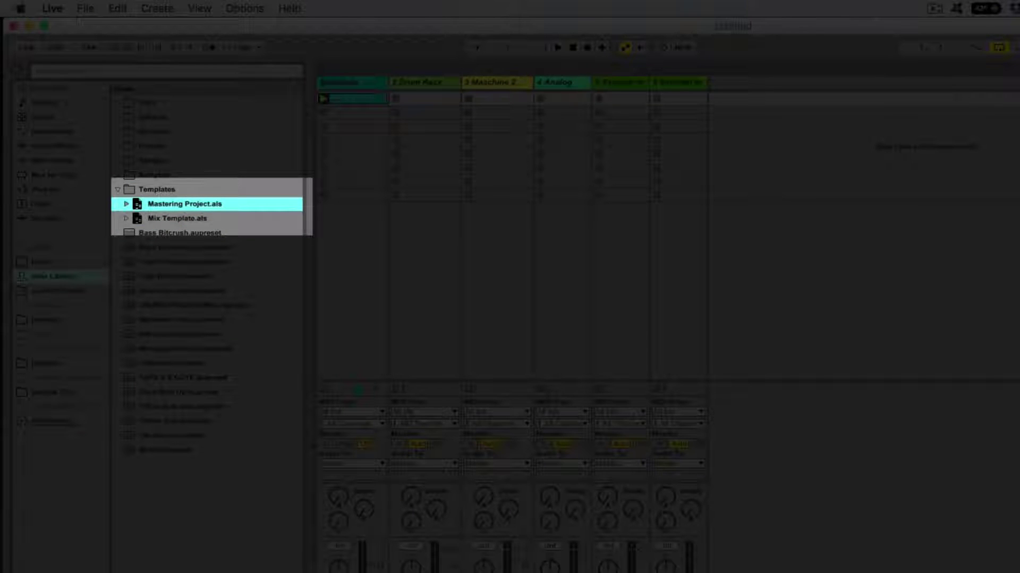
{"action": "left_click", "coordinate": [177, 219]}
{"action": "left_click", "coordinate": [184, 204]}
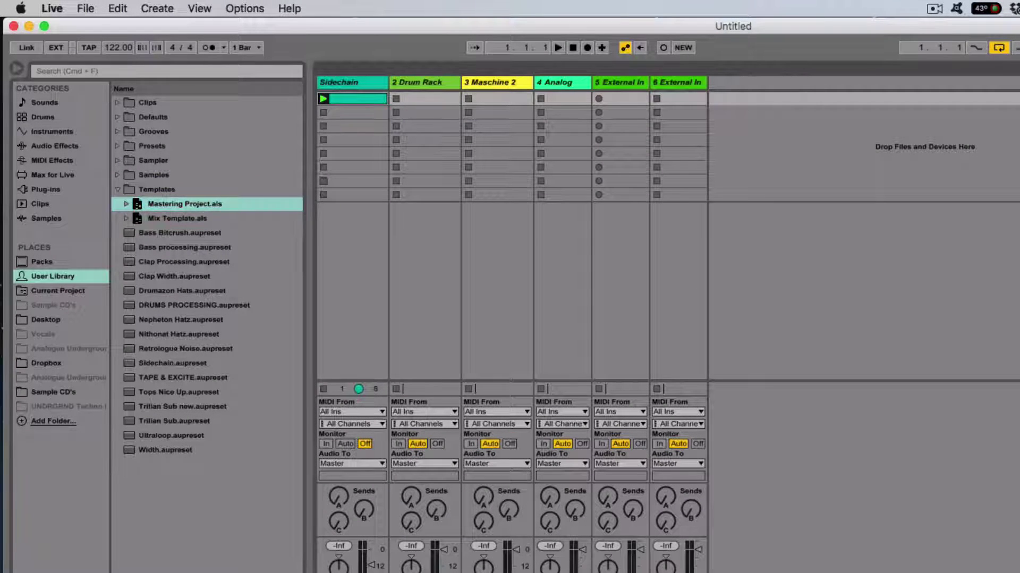
{"action": "left_click", "coordinate": [497, 82]}
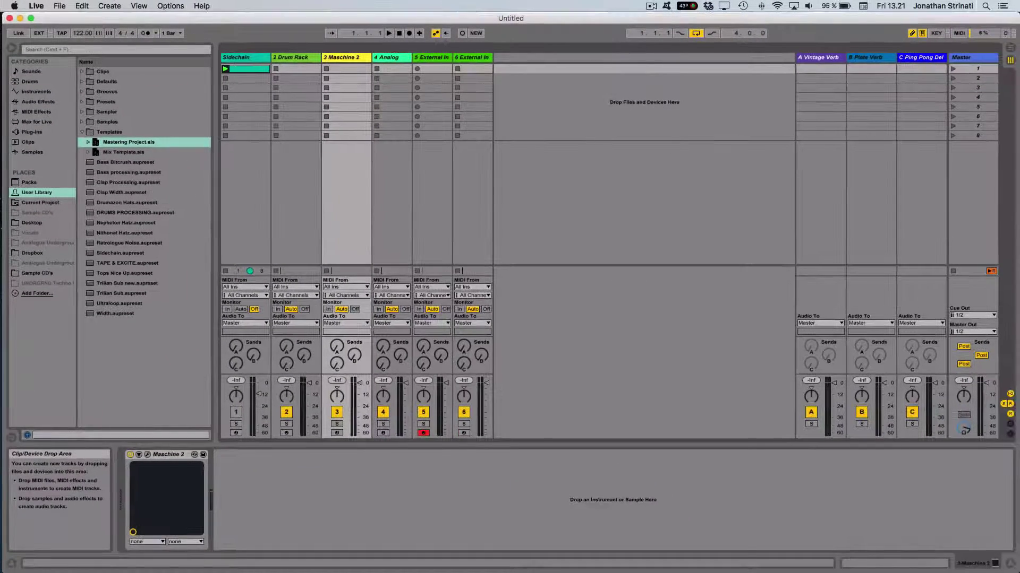
{"action": "key", "text": "super+s"}
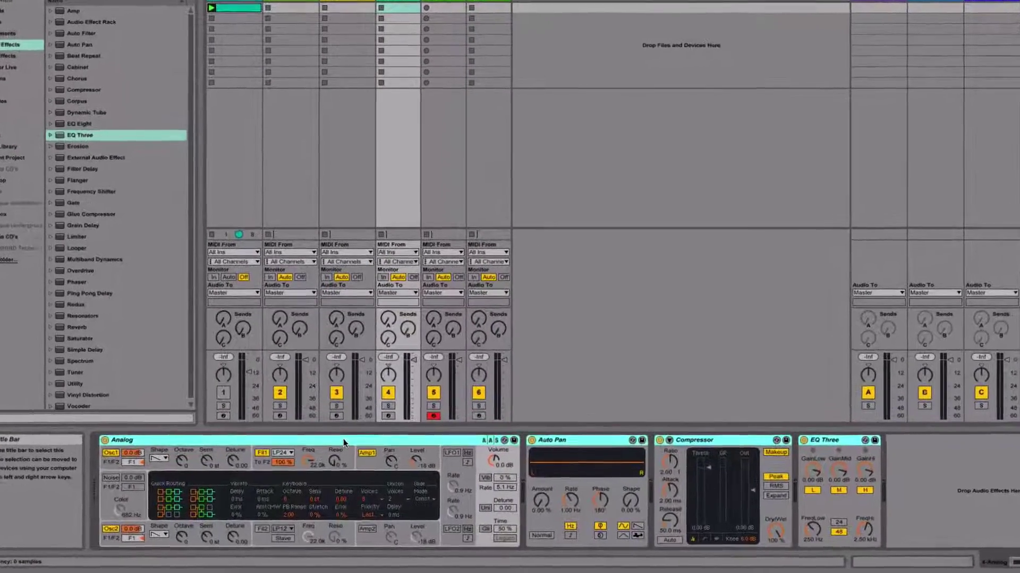
Group the Analog, Auto Pan, Compressor and EQ Three devices into an Instrument Rack, show its chain list and save the rack as a preset
{"action": "right_click", "coordinate": [341, 449]}
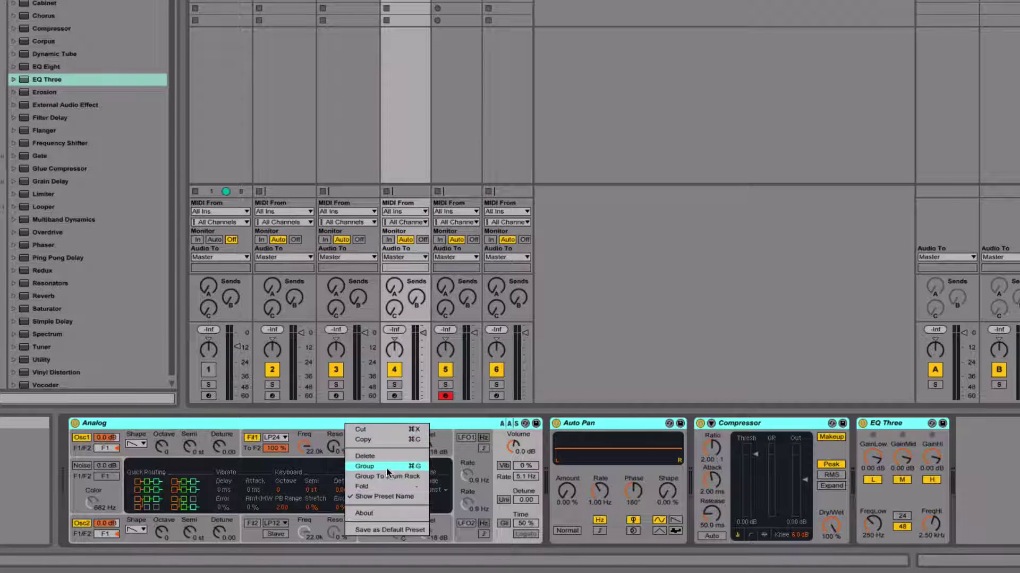
{"action": "left_click", "coordinate": [372, 466]}
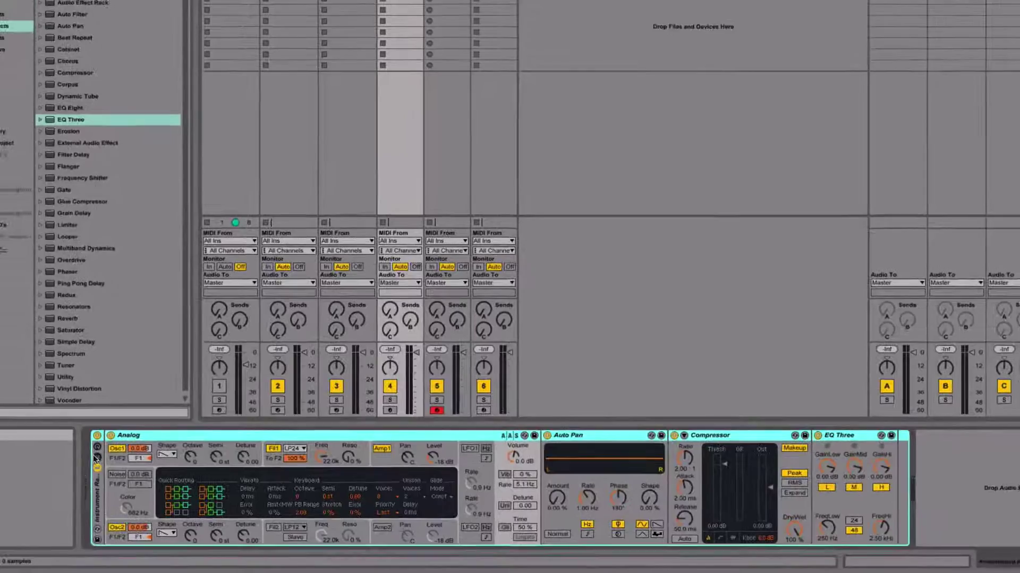
{"action": "left_click", "coordinate": [96, 458]}
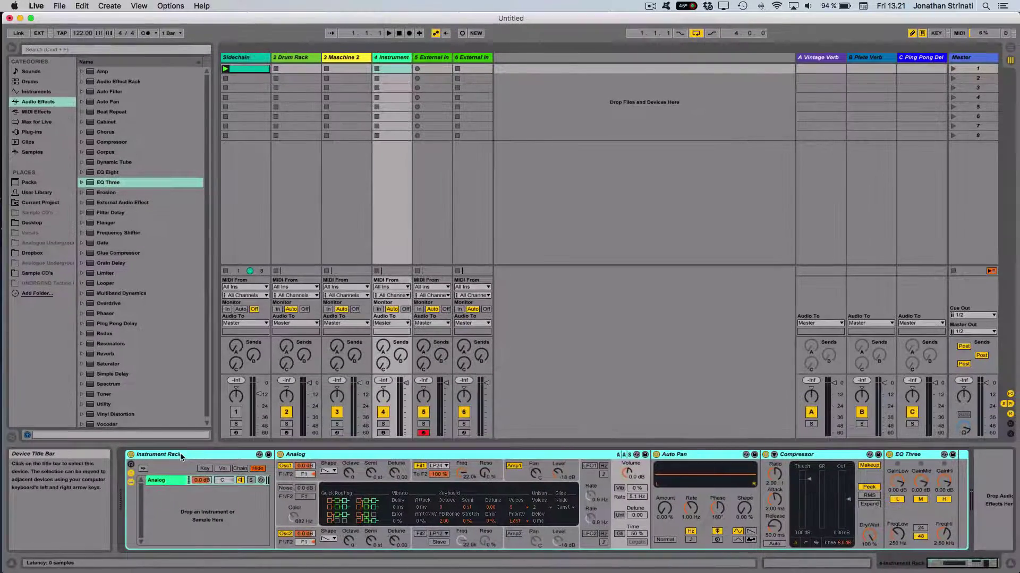
{"action": "left_click", "coordinate": [268, 455]}
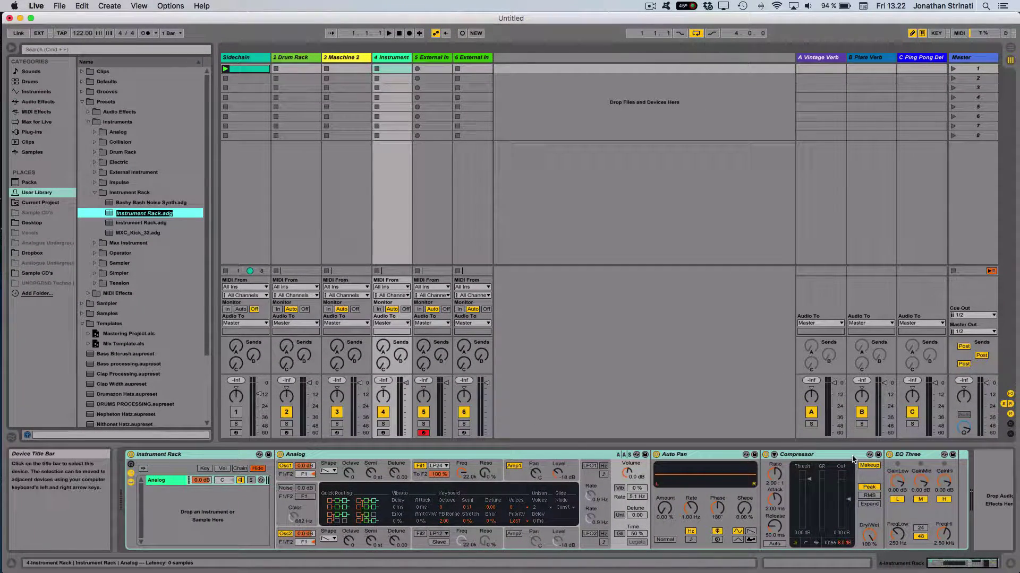